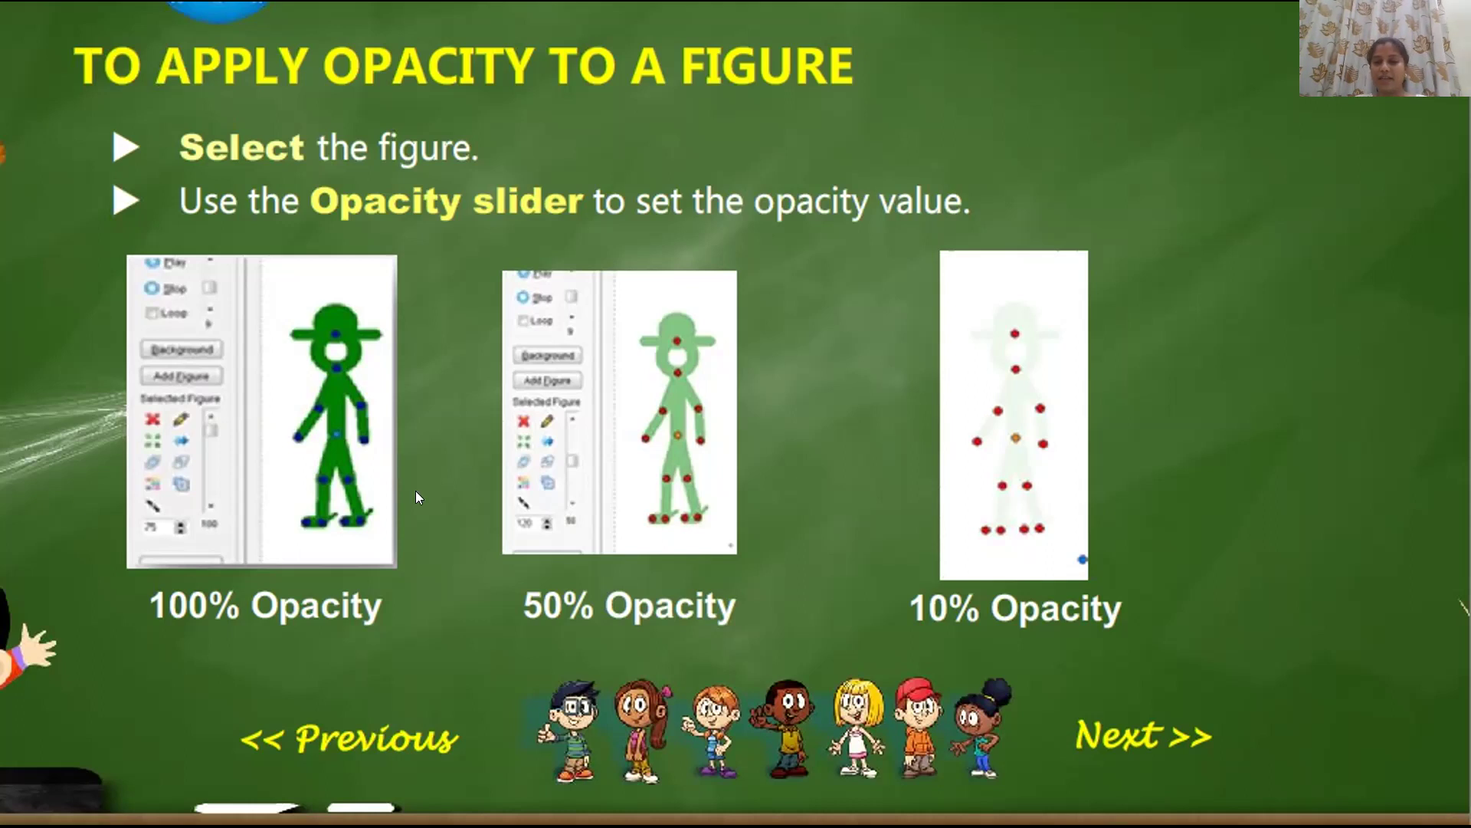
click(1085, 726)
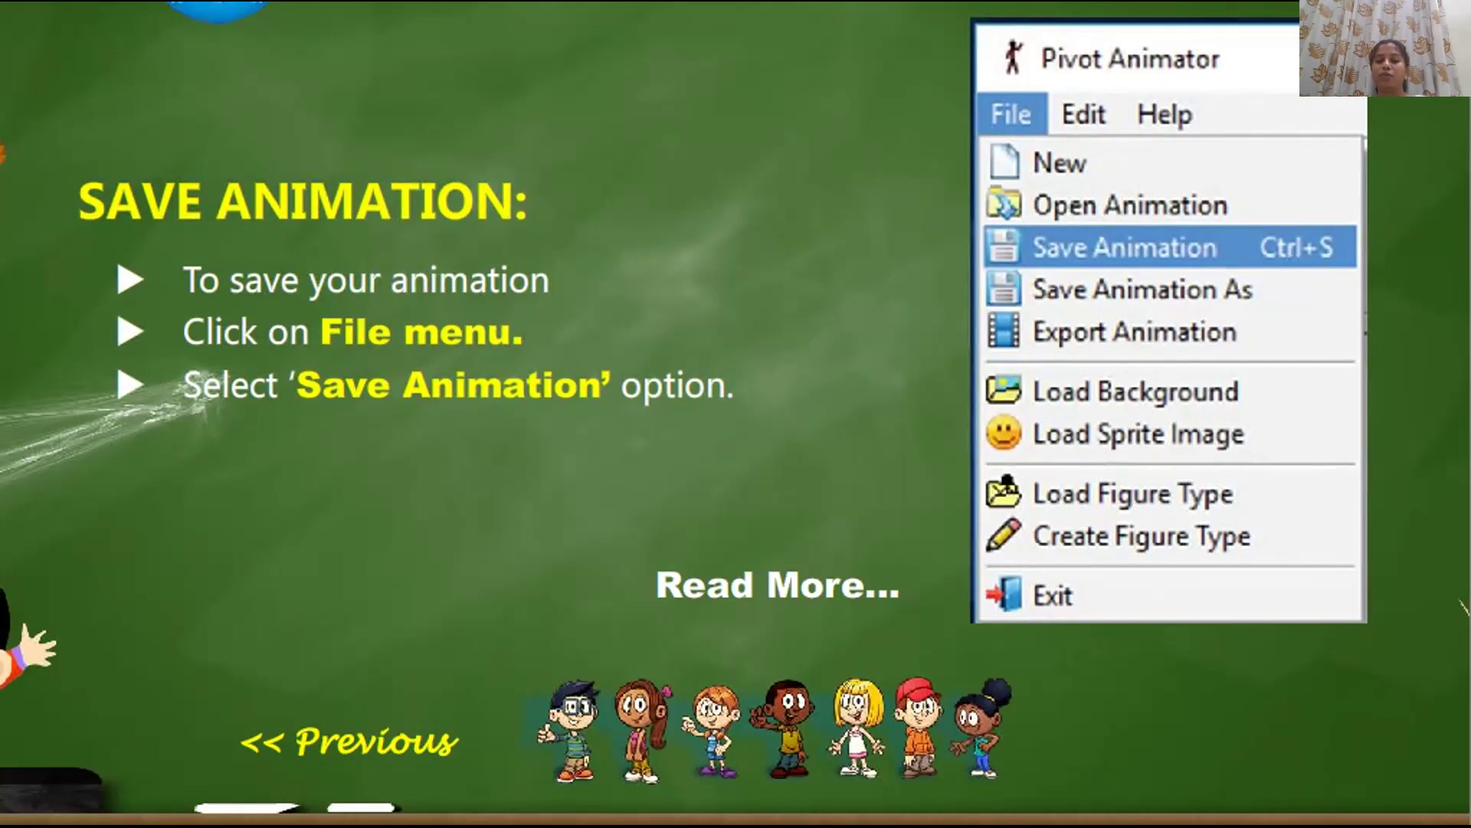
Switch to Pivot Animator, arrange its widened window beside the slide and select the first frame
click(623, 804)
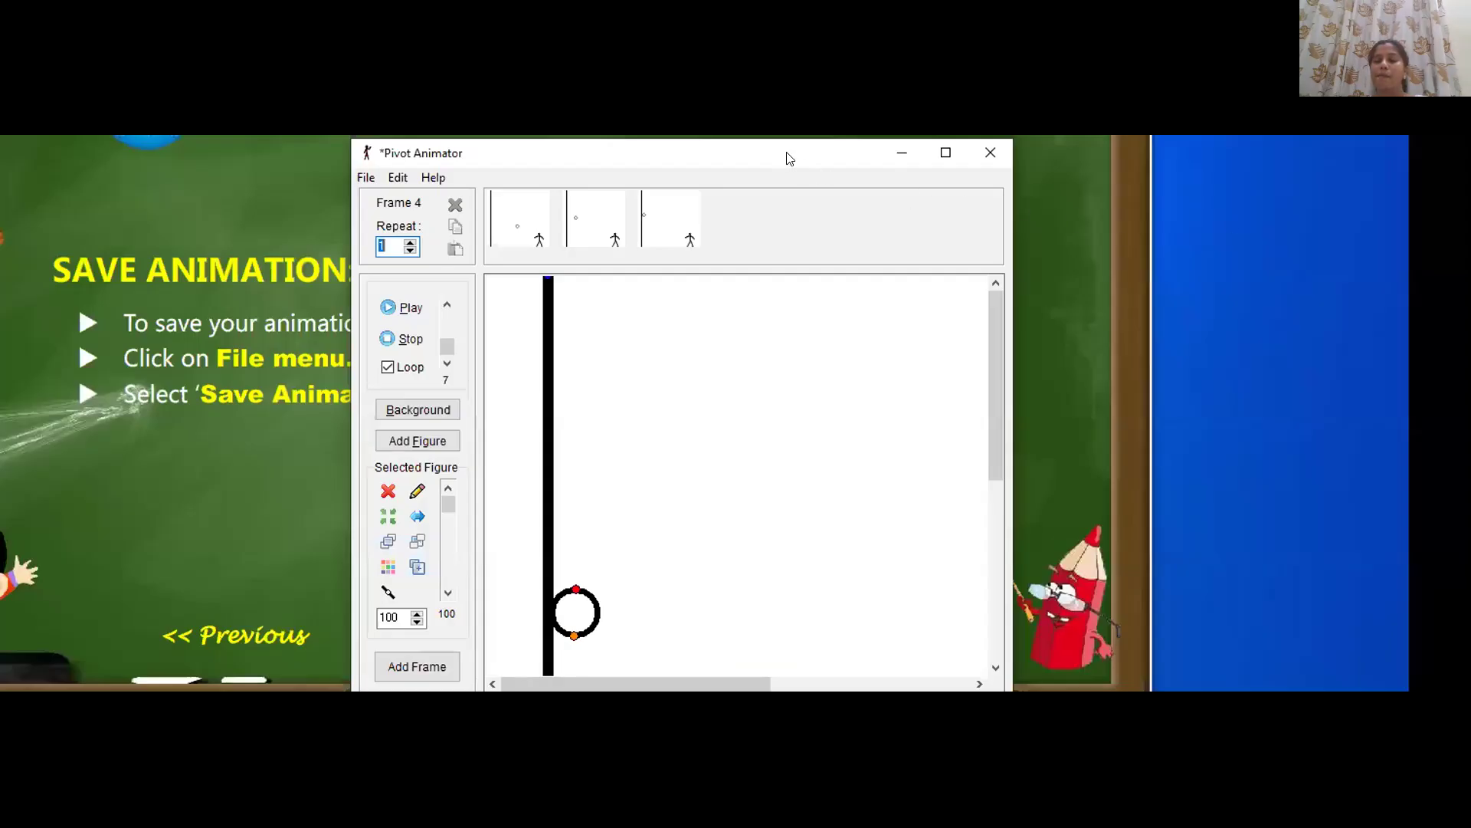
drag(789, 159, 1098, 150)
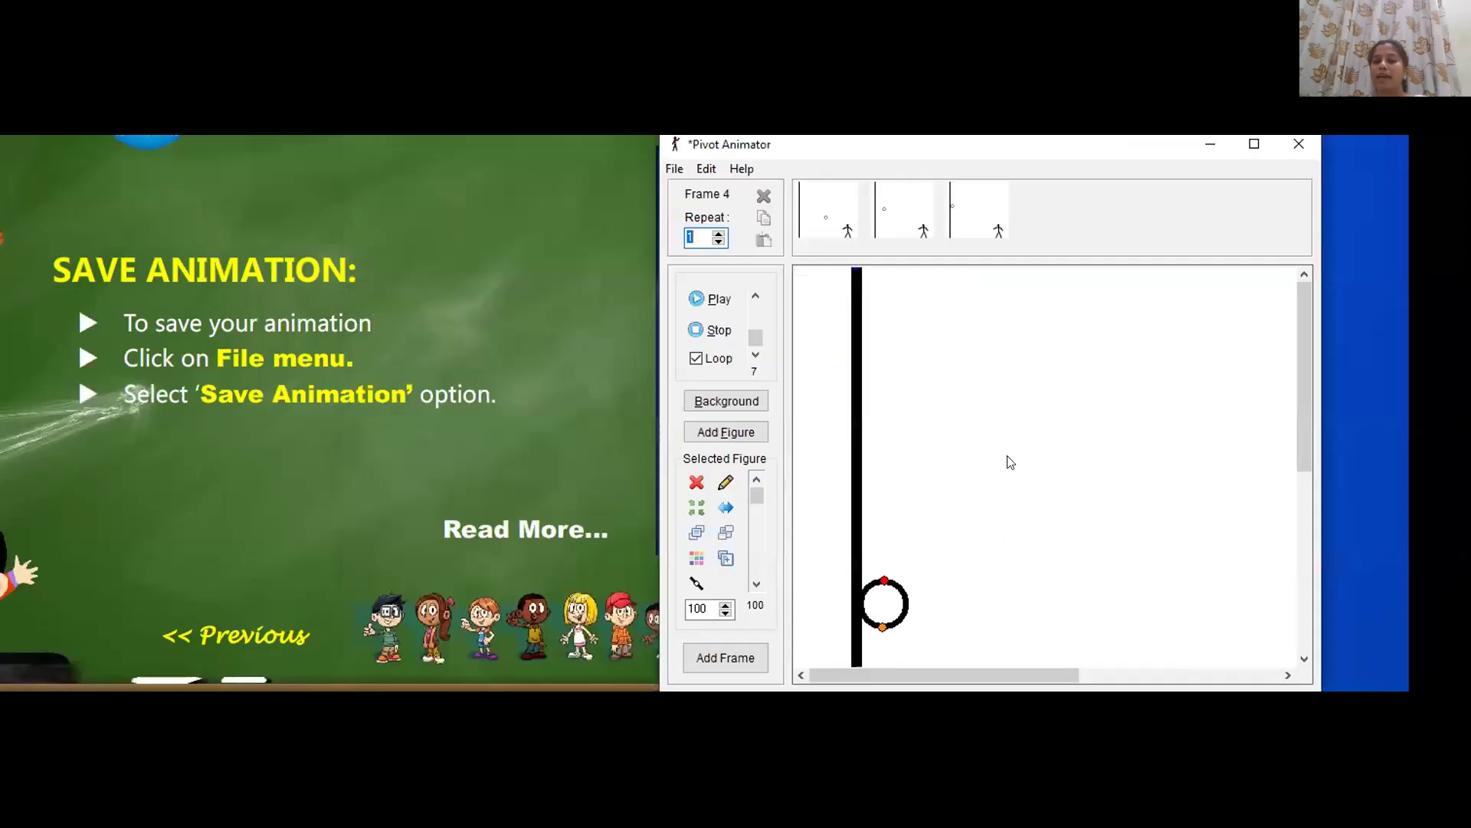
drag(1295, 443, 1261, 394)
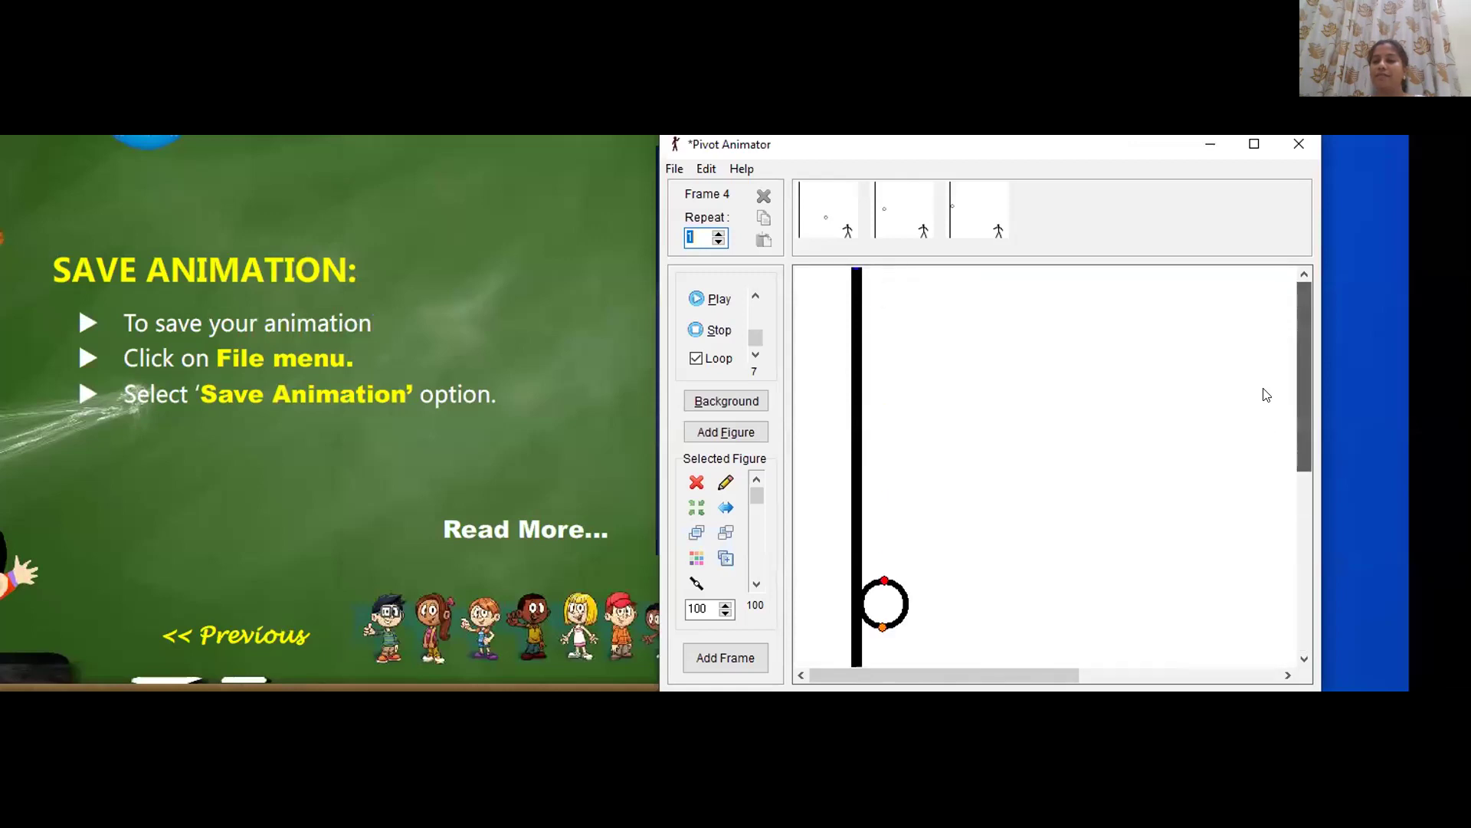
click(814, 212)
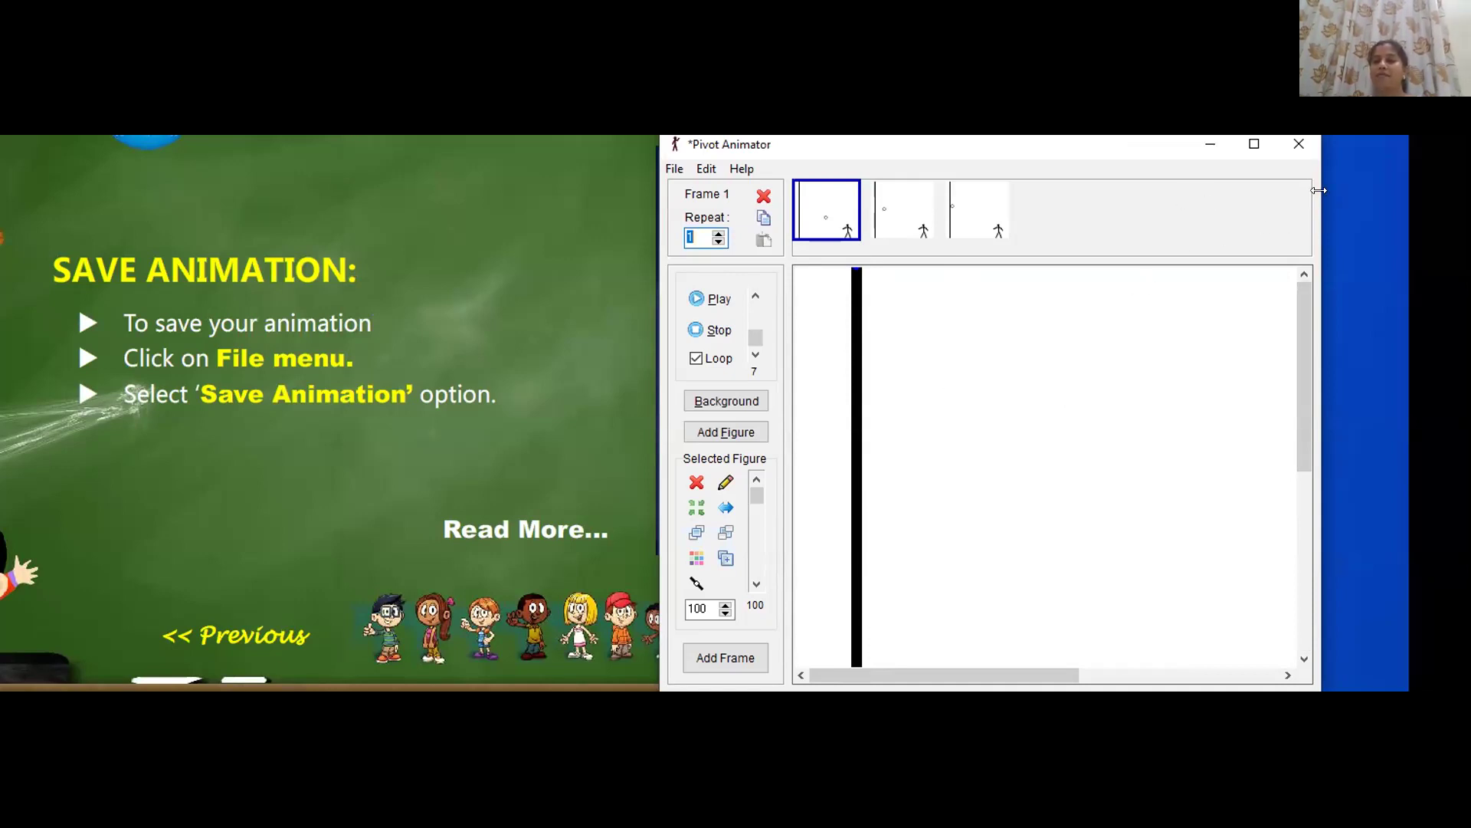
drag(1318, 190, 1446, 192)
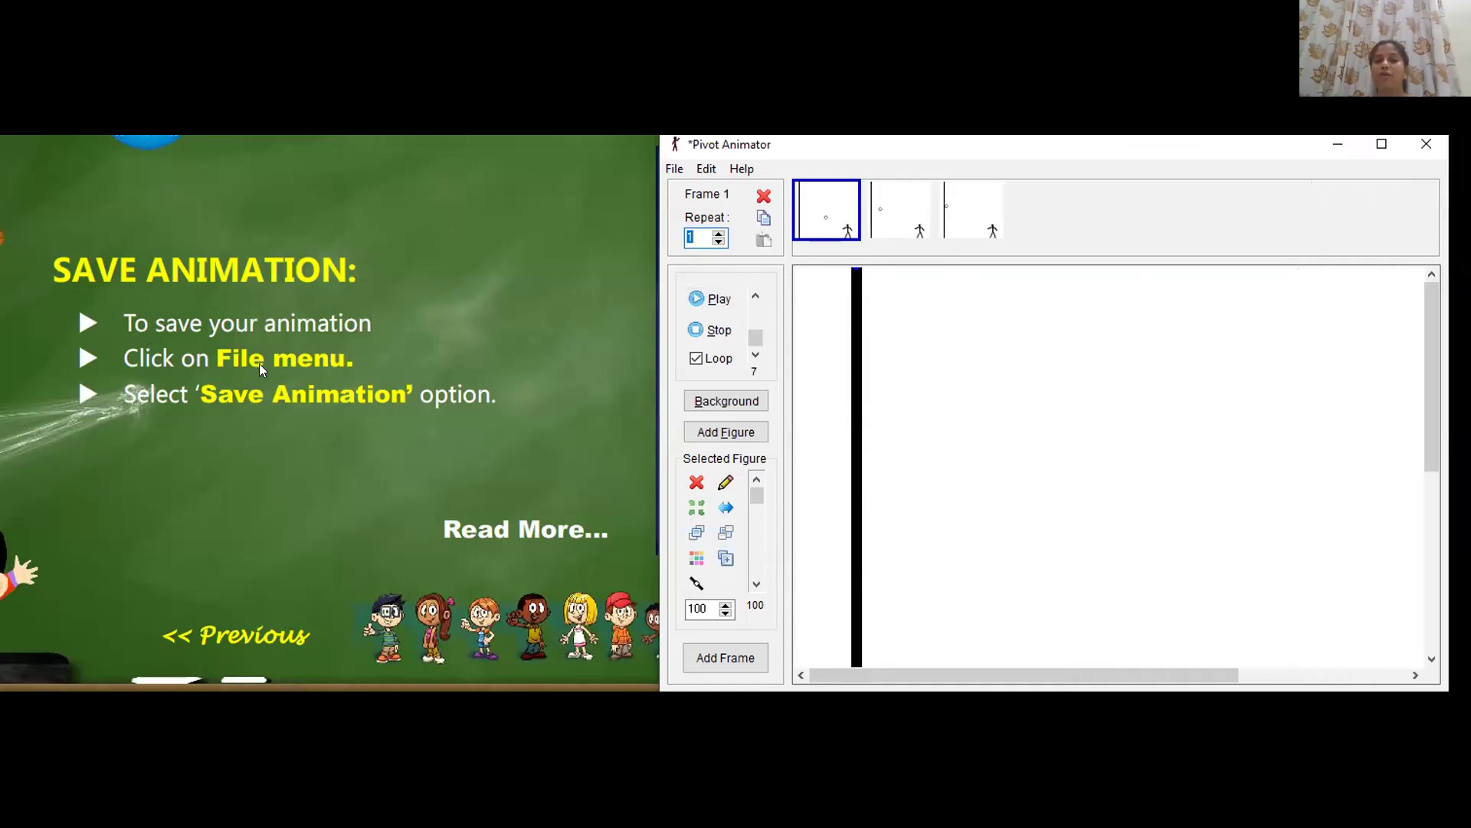
click(458, 429)
click(1283, 228)
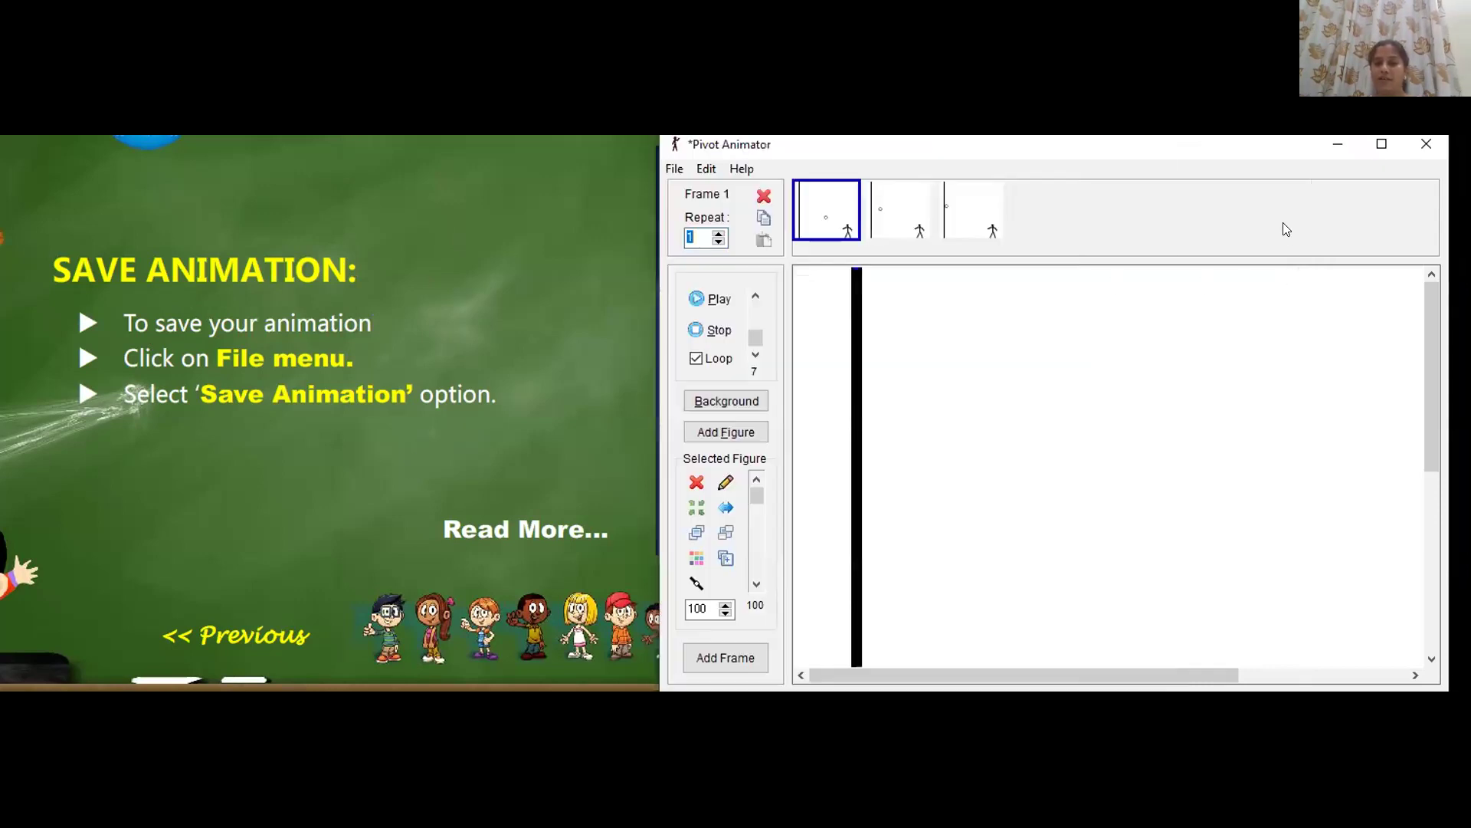
Start saving the animation and choose the Desktop as the save location
click(669, 174)
click(675, 170)
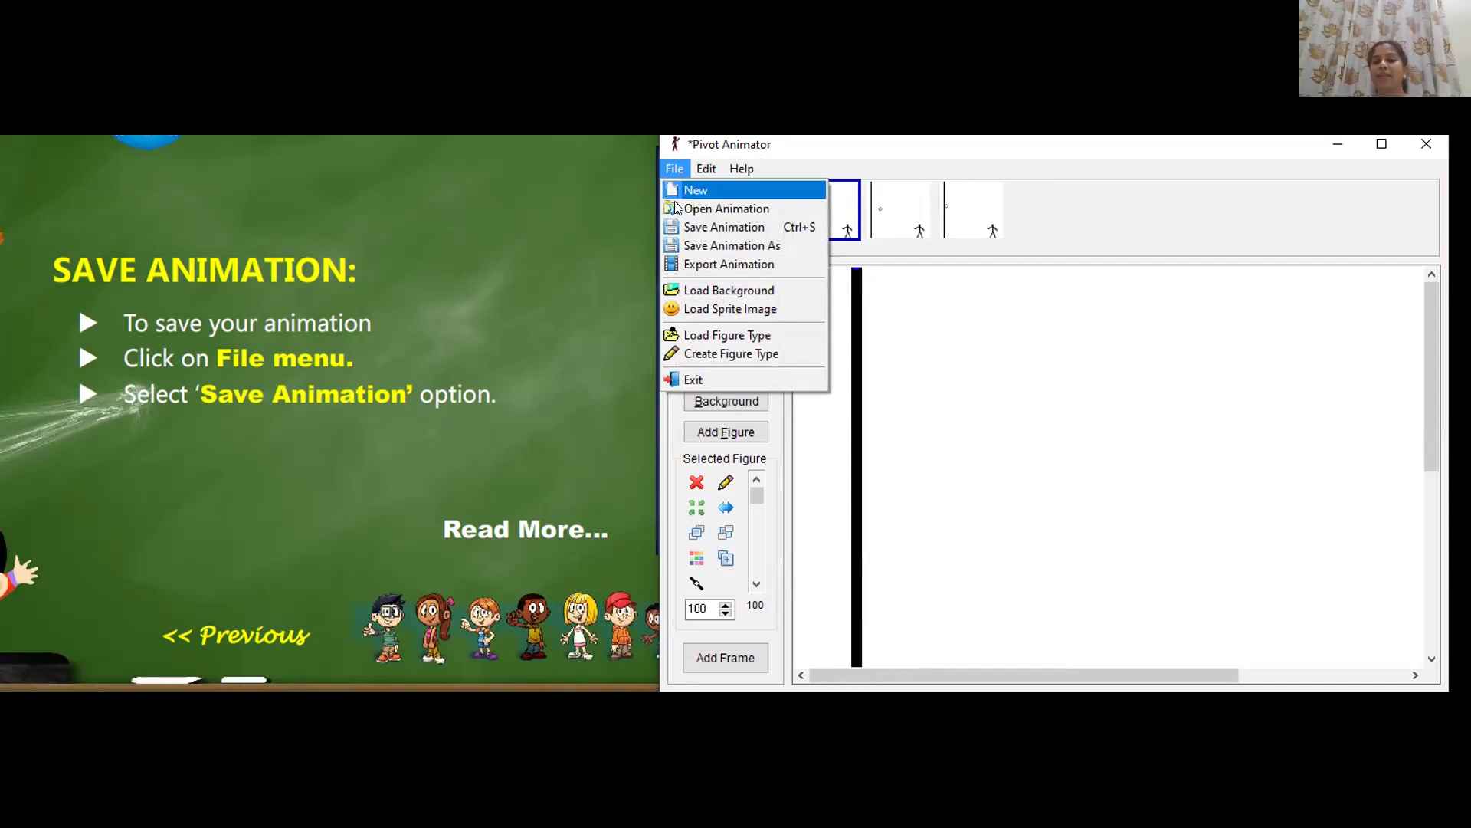
click(712, 227)
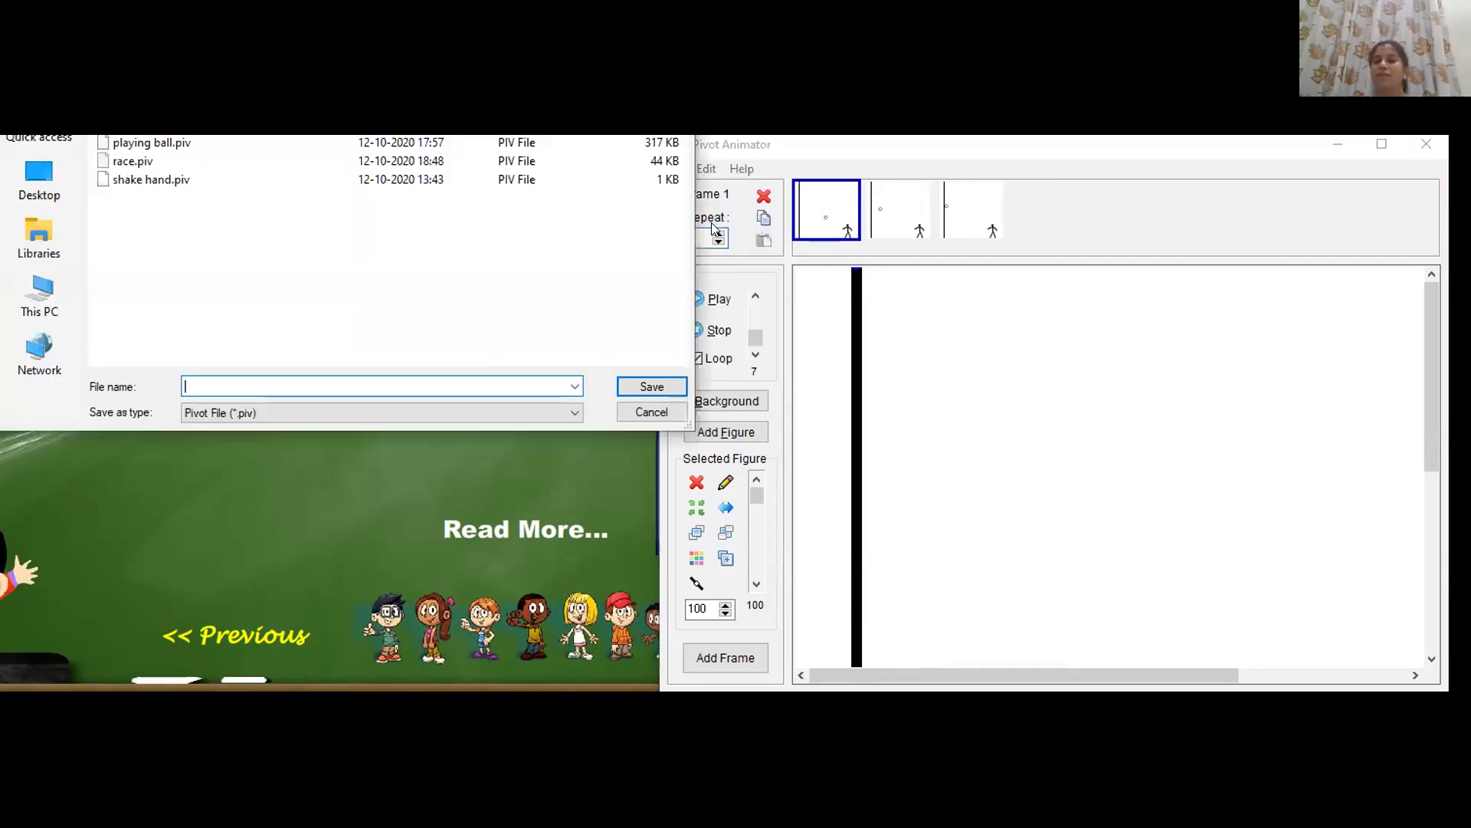
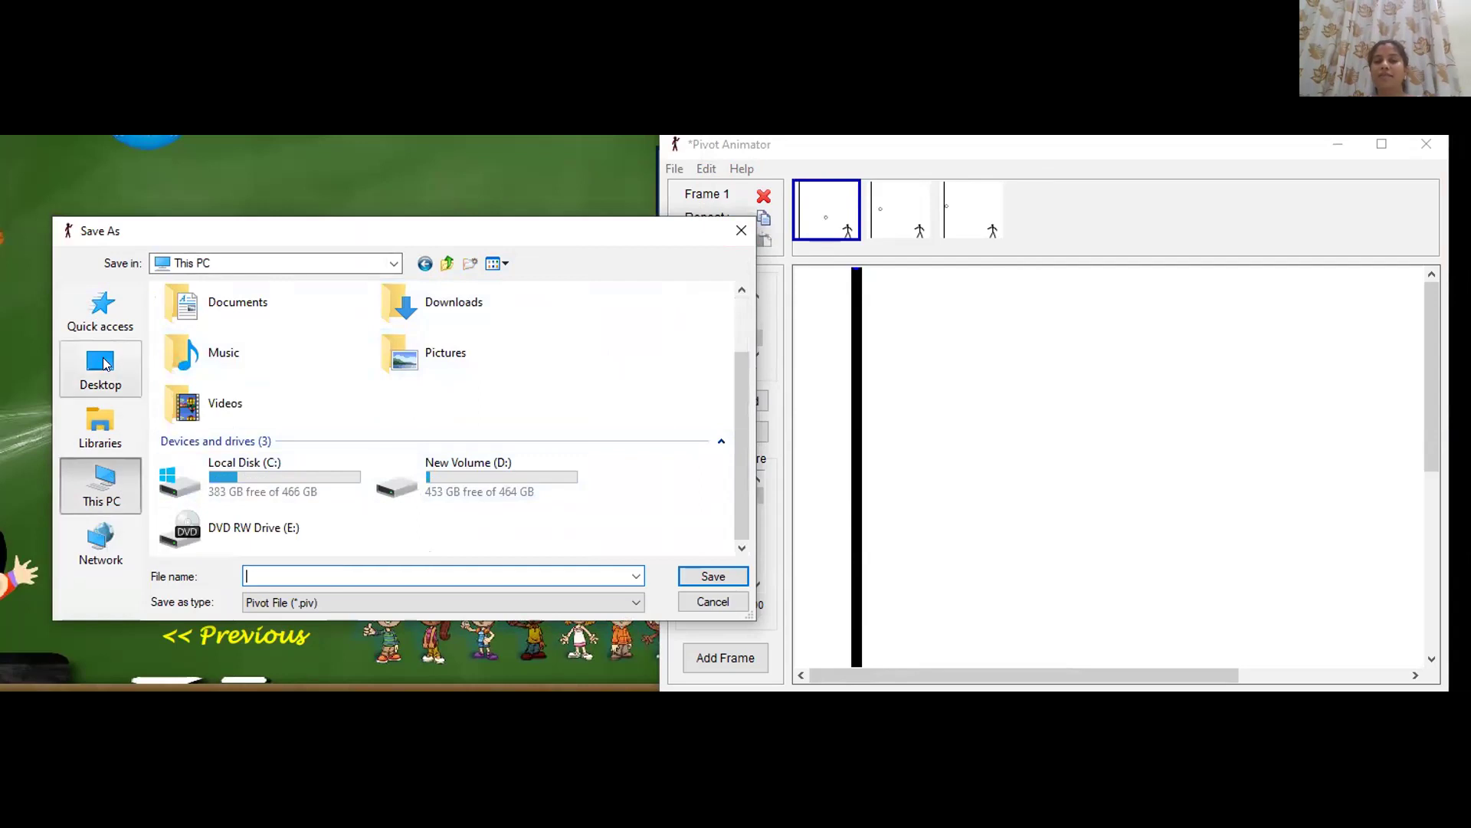
click(106, 362)
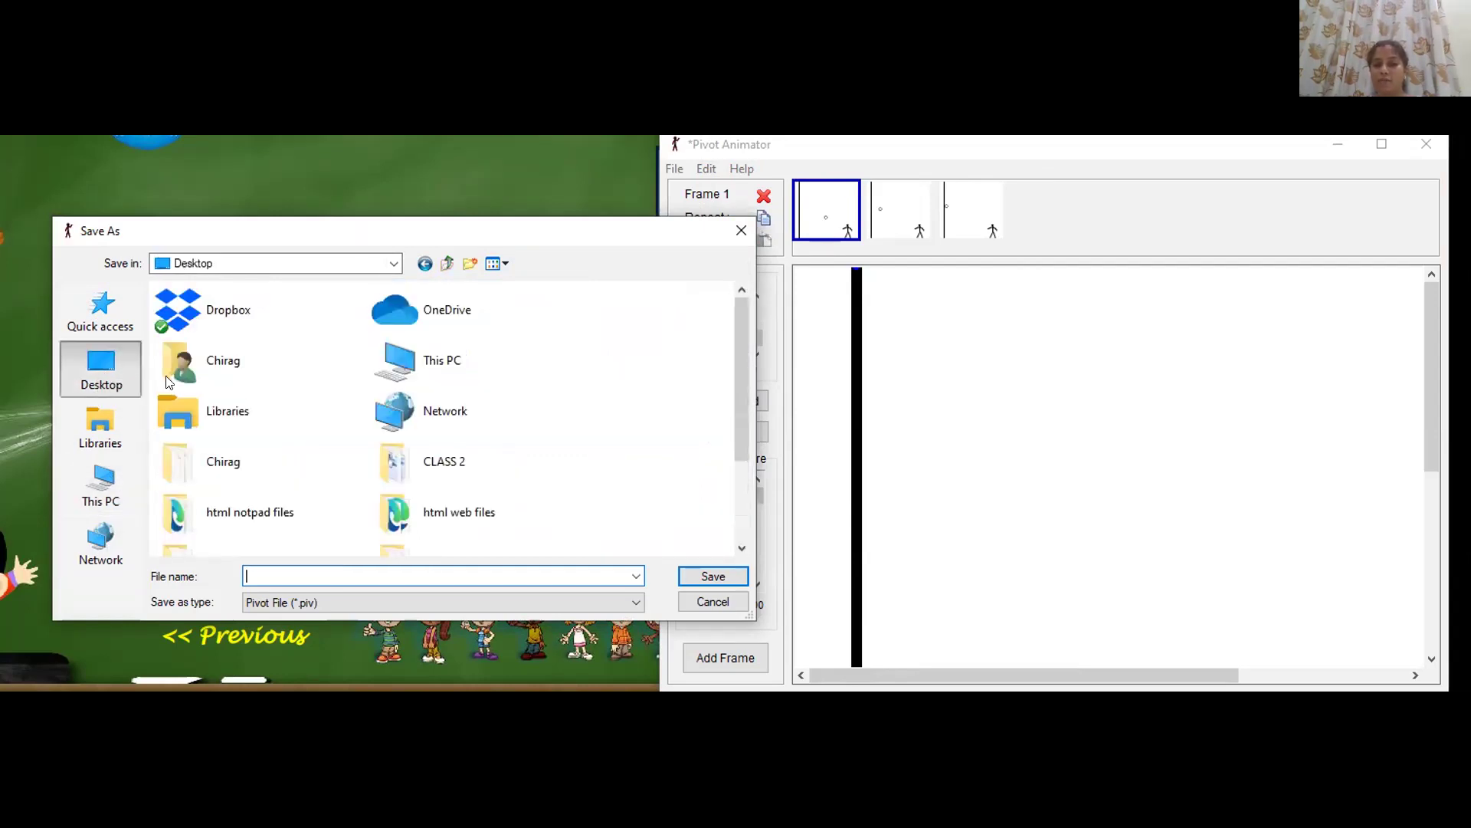
double_click(243, 366)
click(119, 366)
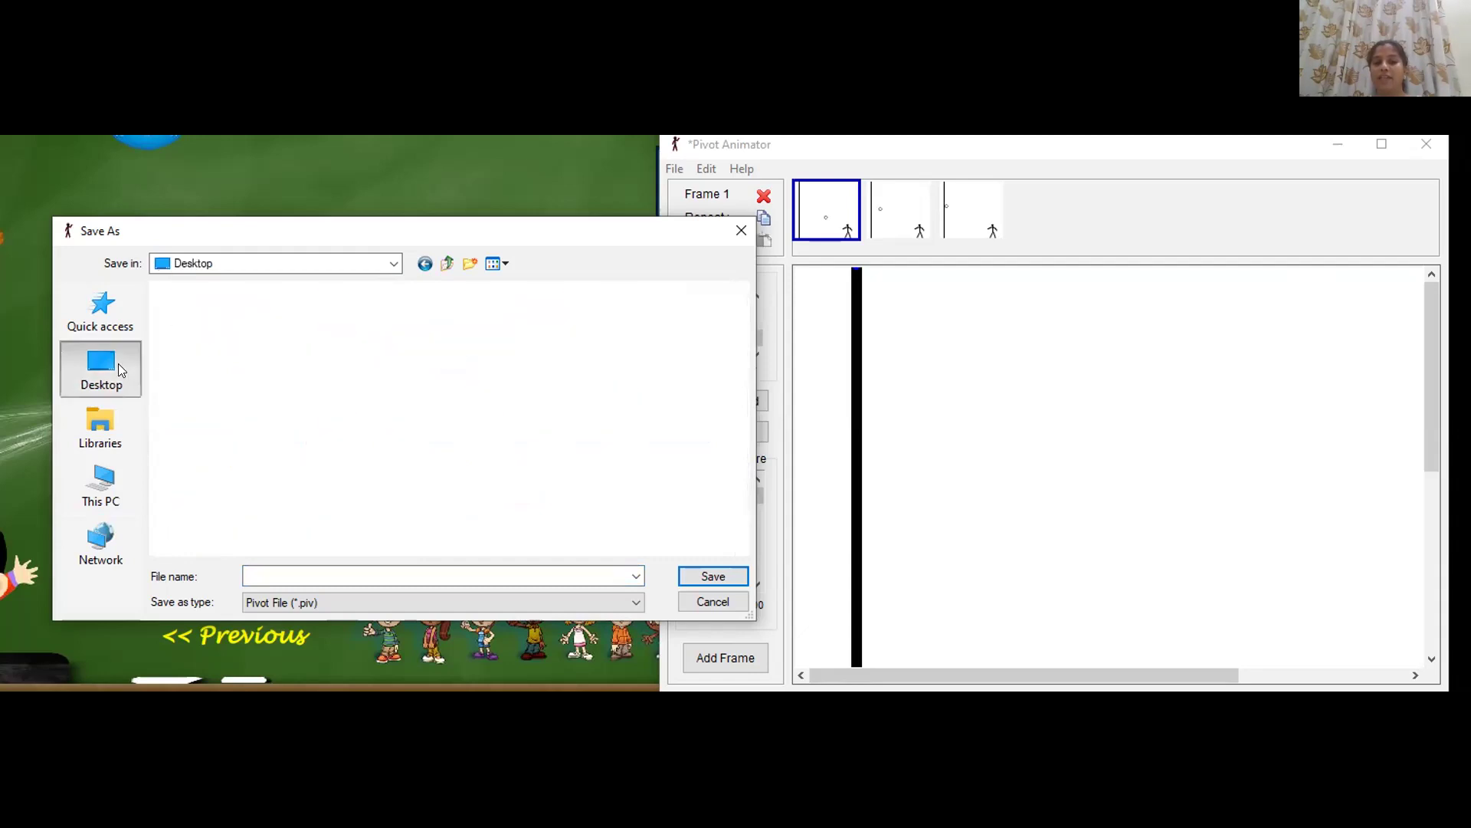
Name the Pivot file "Class 2 animation" and save it
click(345, 575)
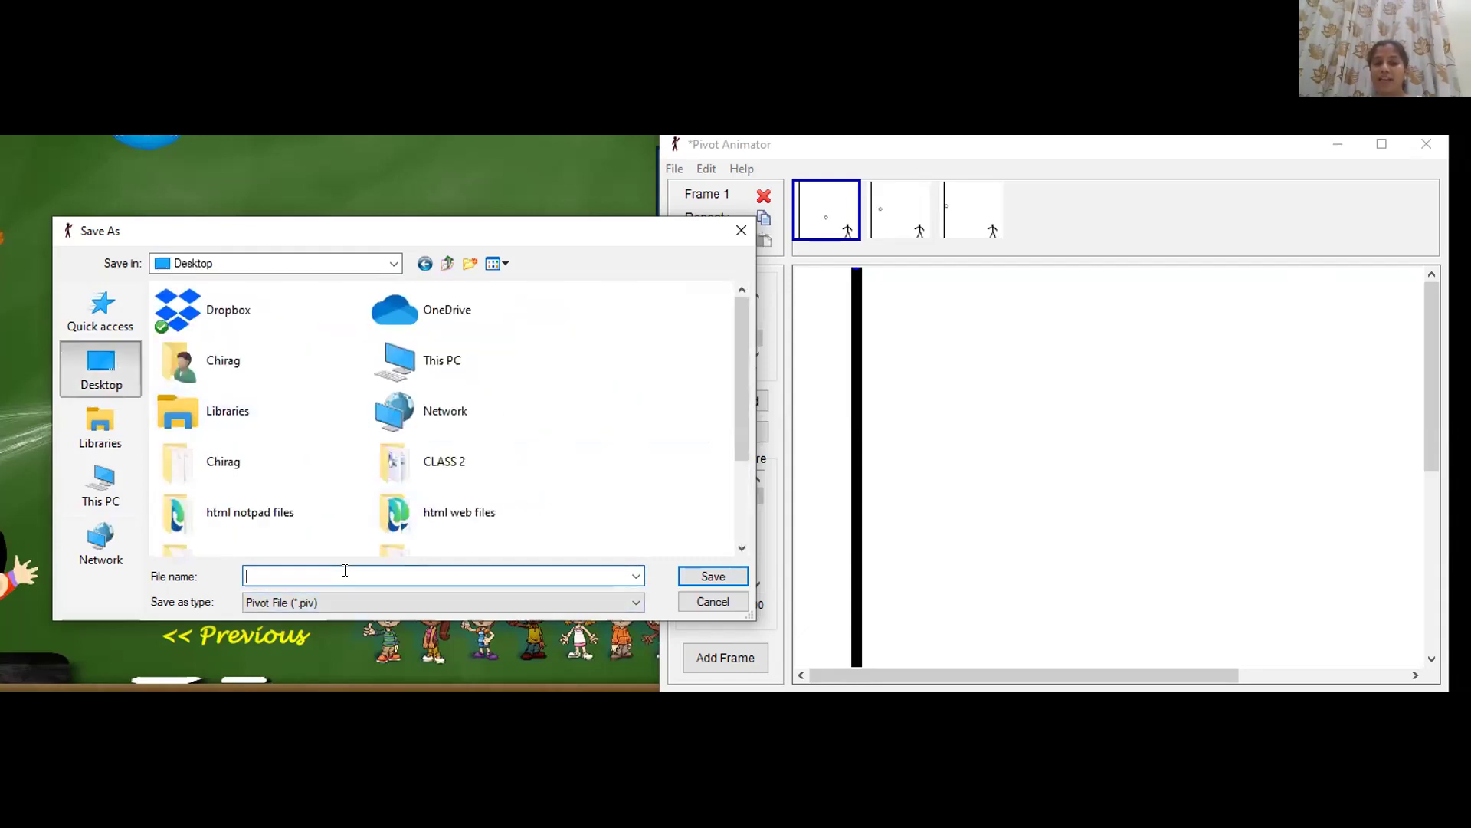
text(Cla)
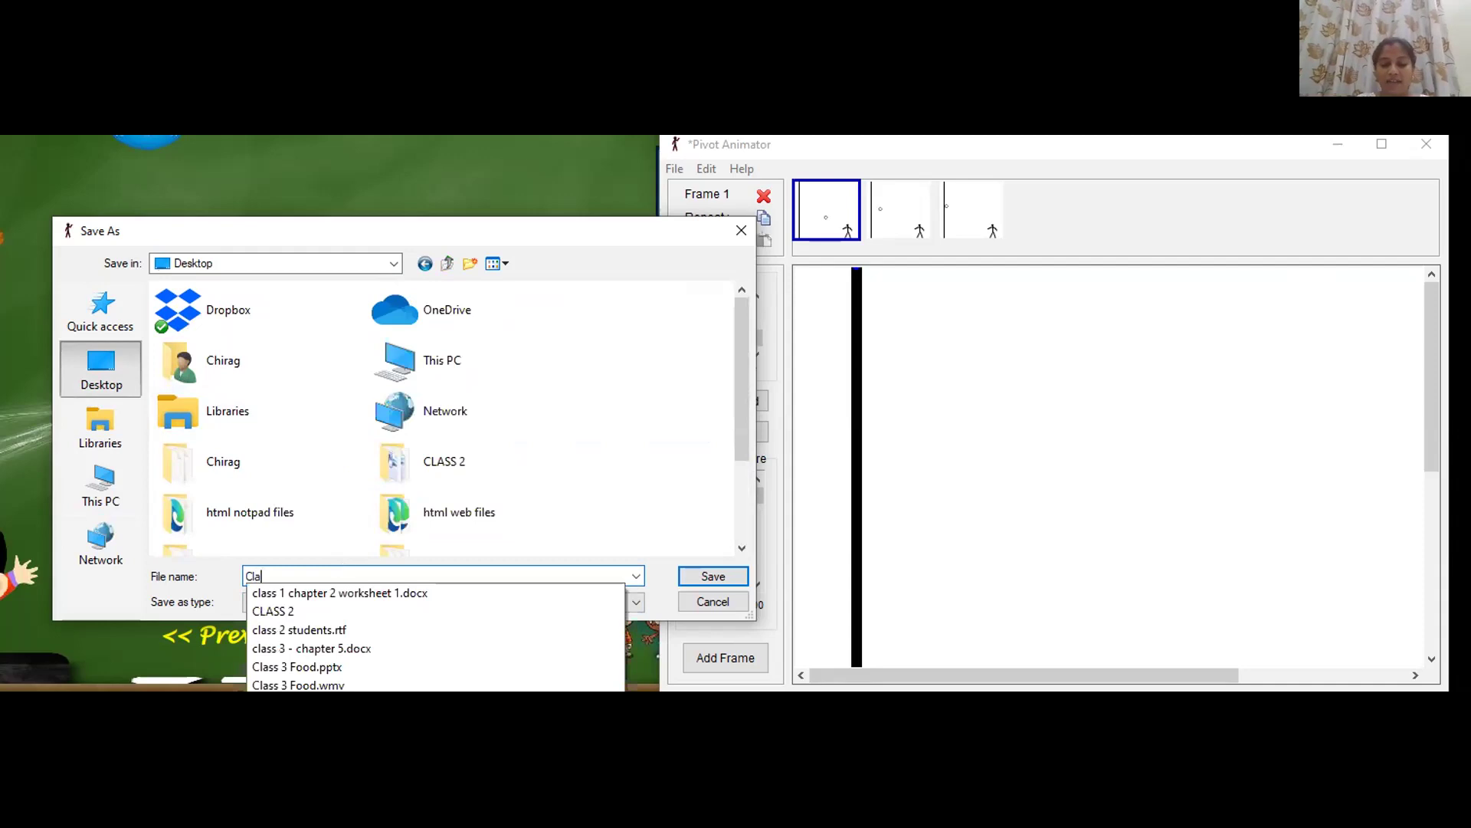
text(ss 2 animation)
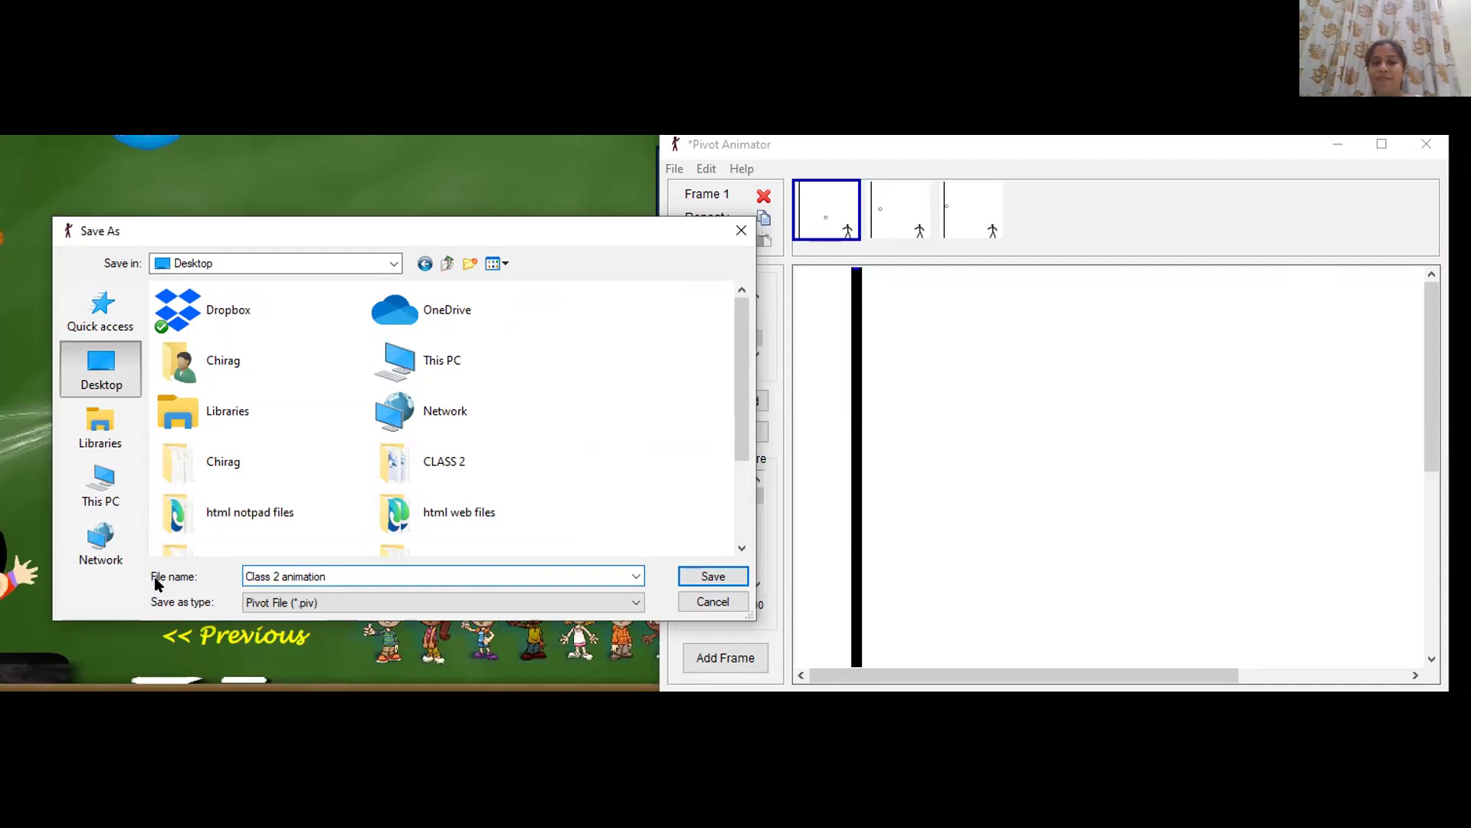
drag(328, 576, 227, 573)
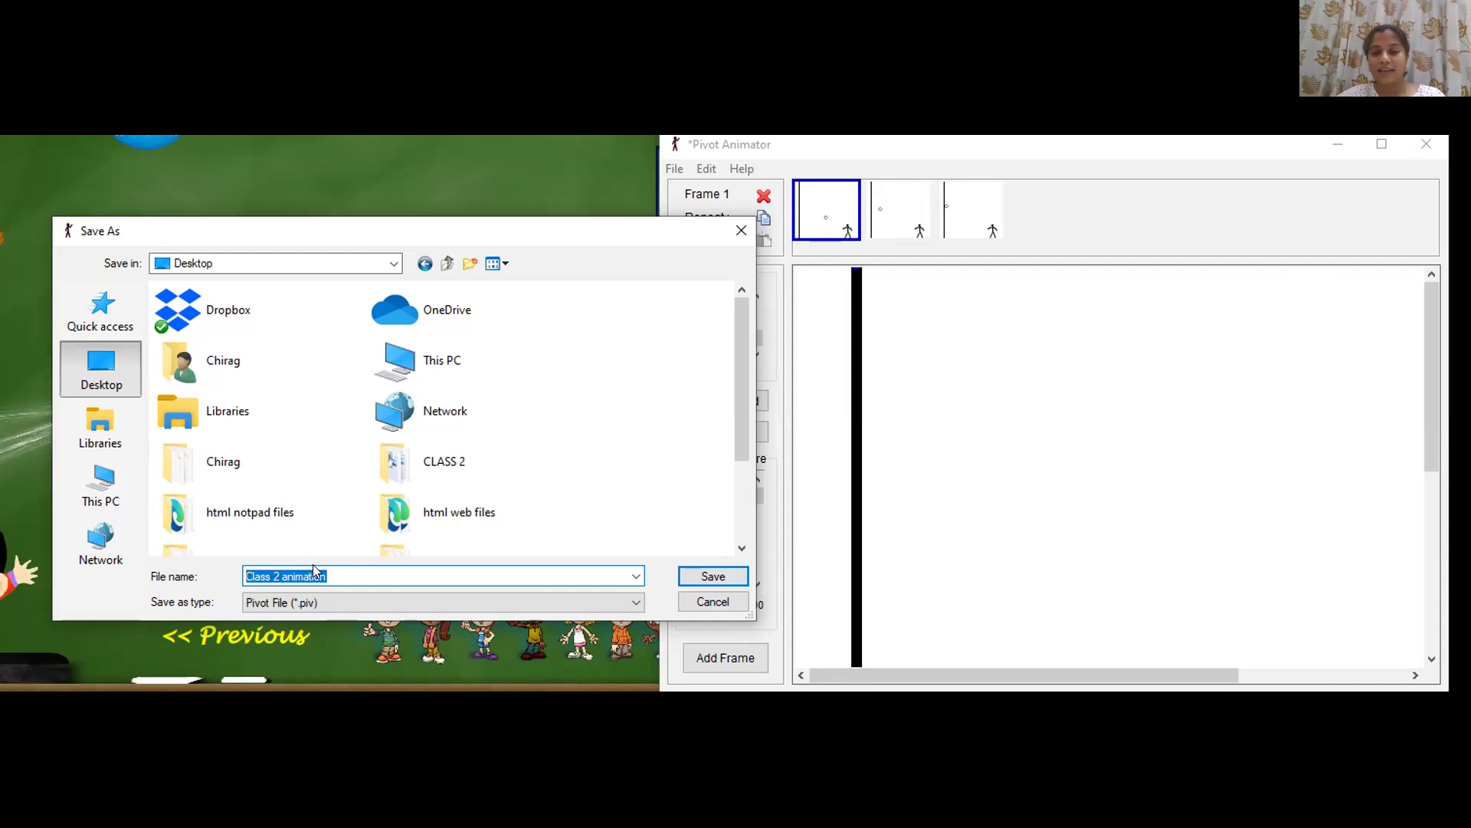
click(706, 580)
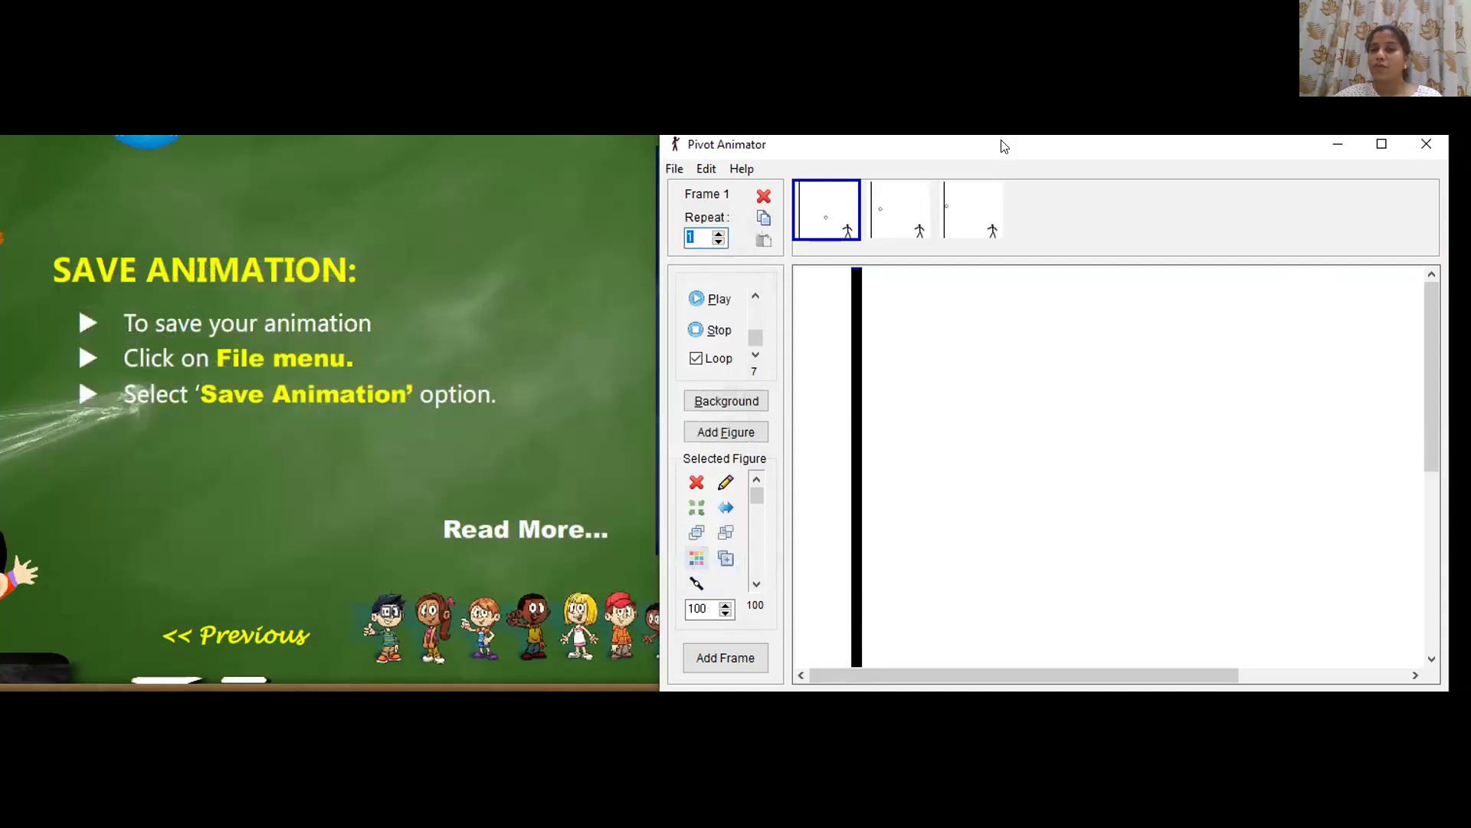
Return to the presentation and advance to the slide about the Save As window
drag(1004, 151, 1000, 154)
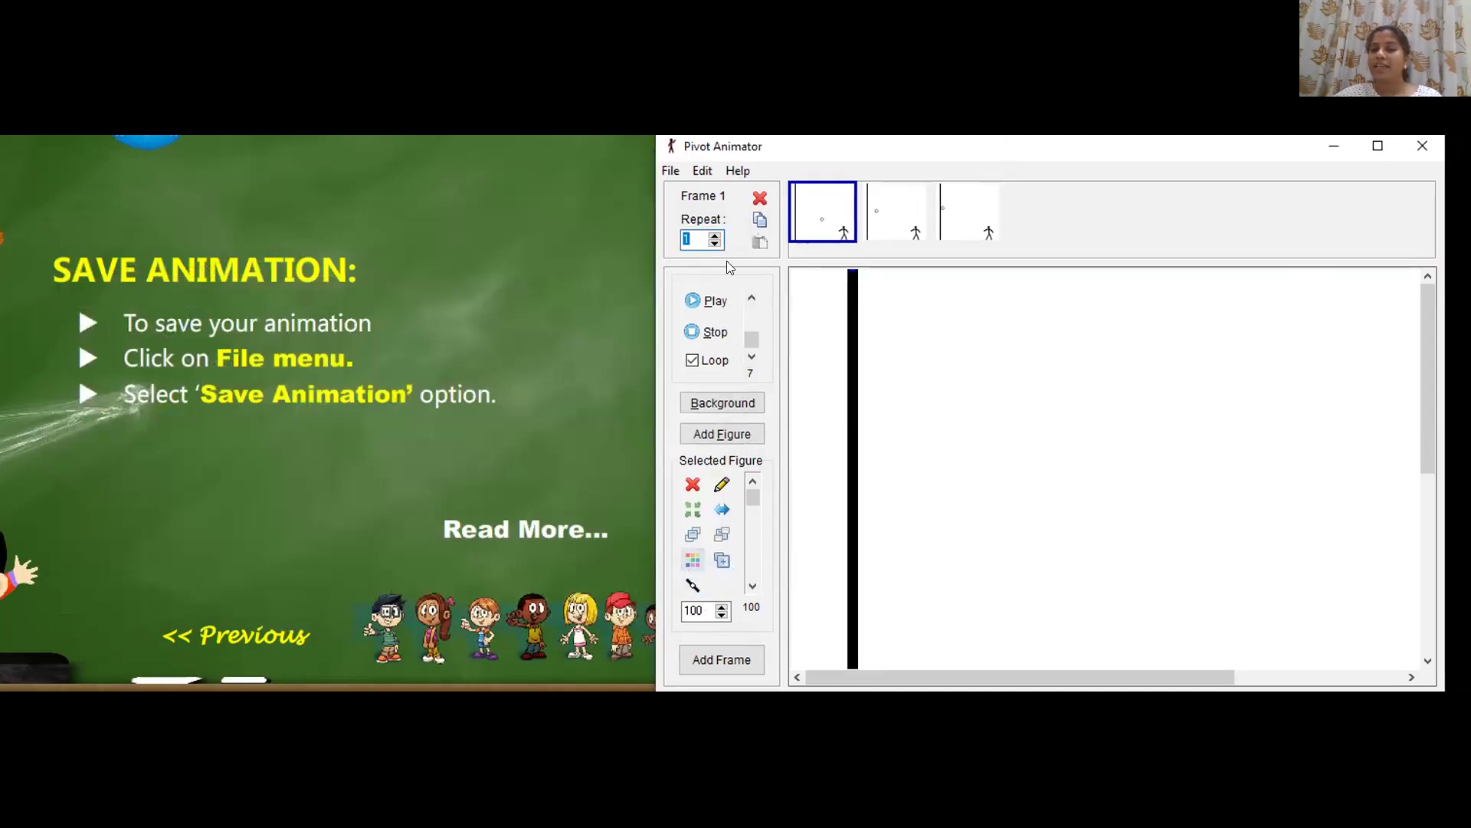
click(490, 533)
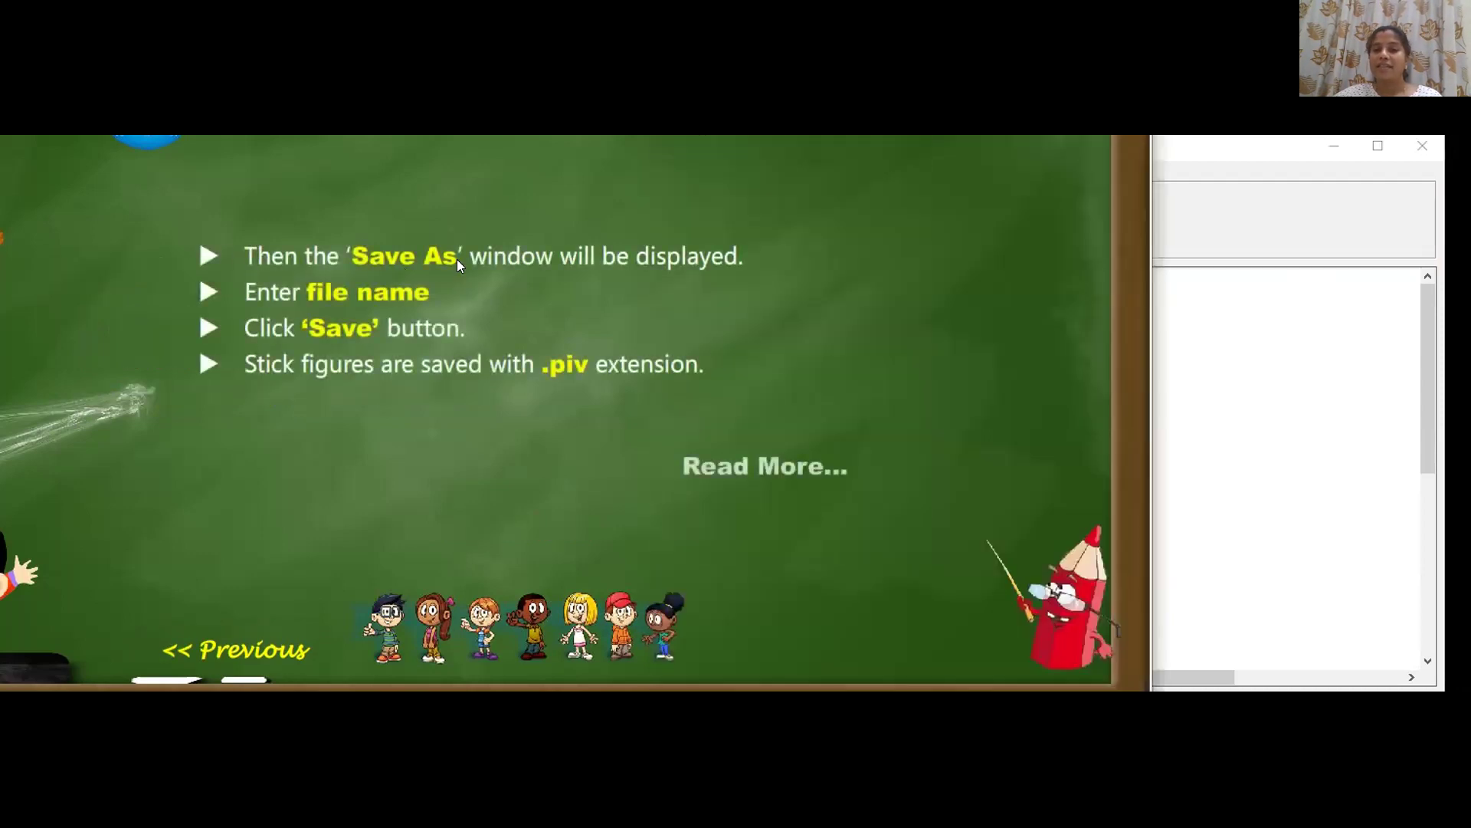
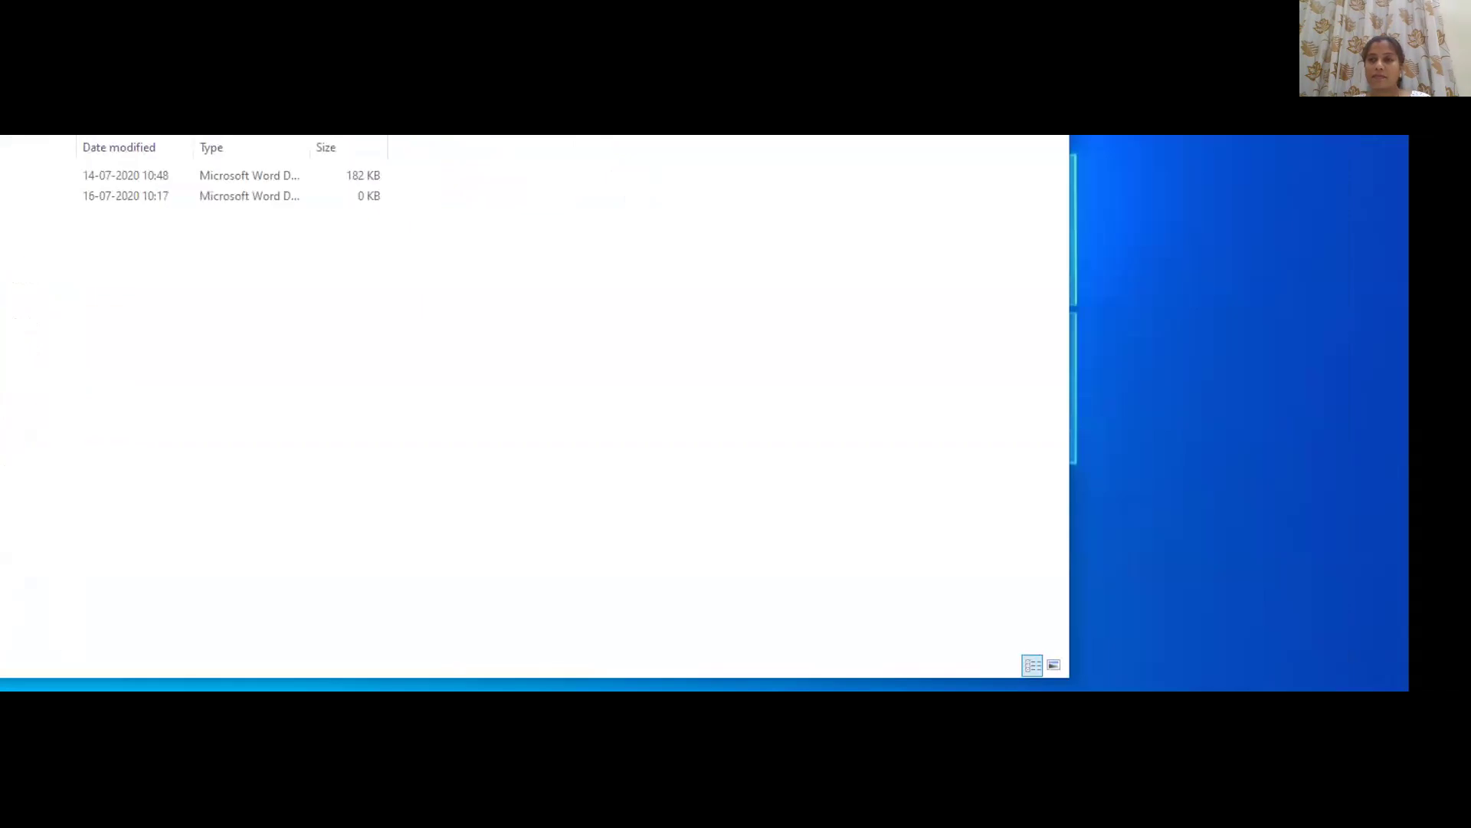
Show the desktop and place the saved Class 2 animation file and the print Word document next to each other
key(super+d)
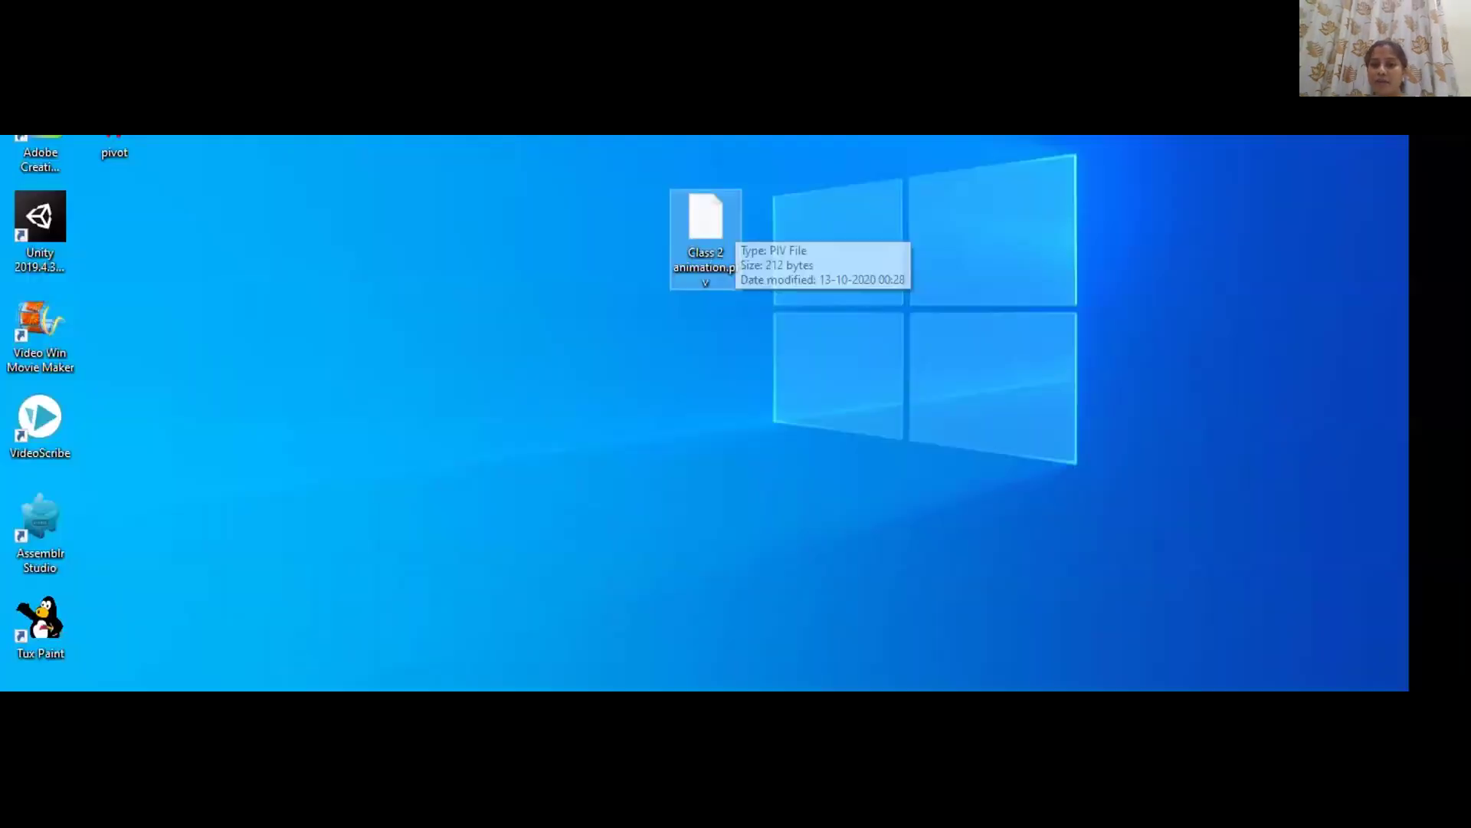
drag(686, 251, 553, 342)
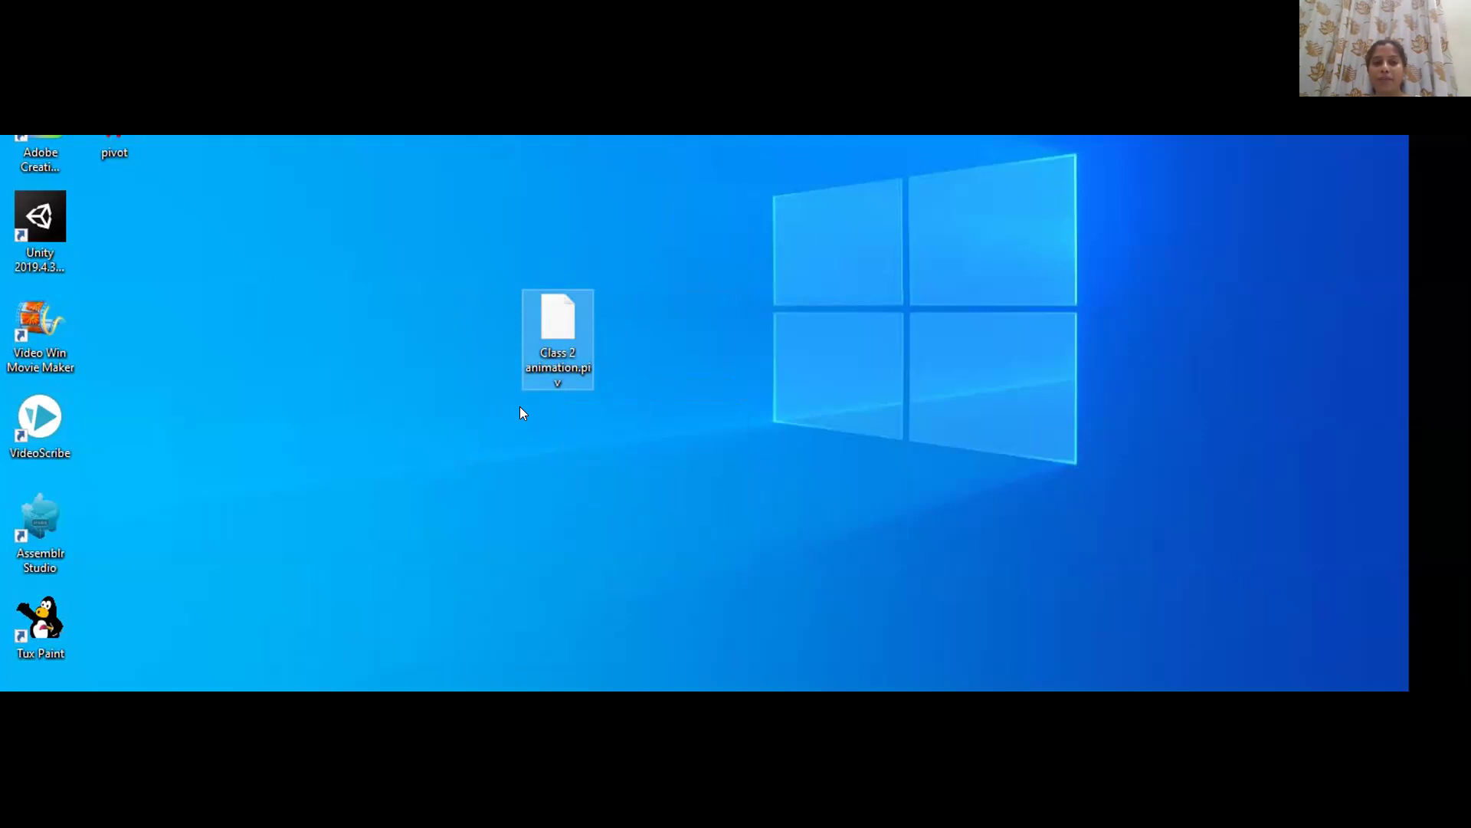
click(322, 420)
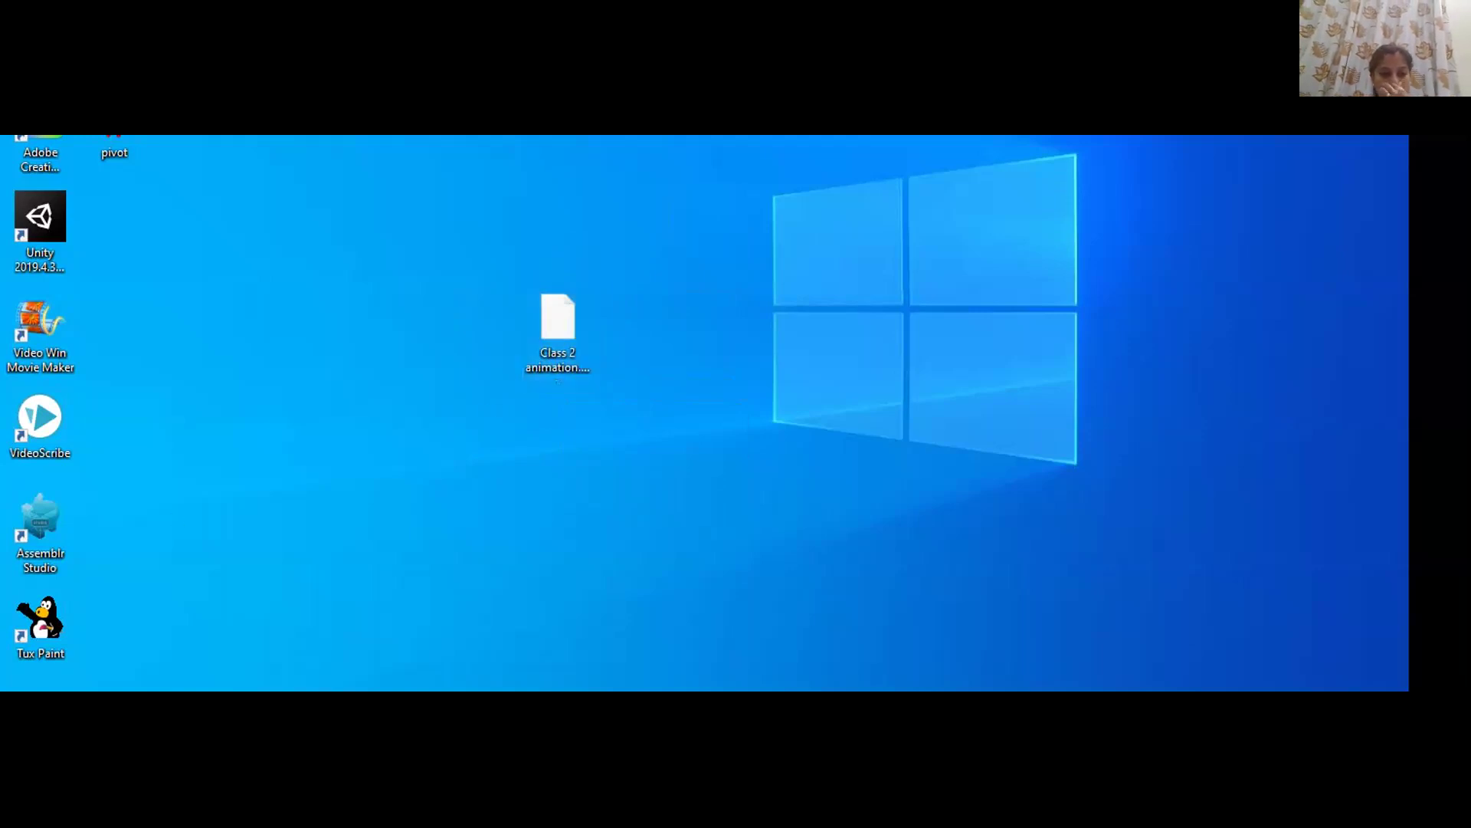
drag(242, 429, 375, 373)
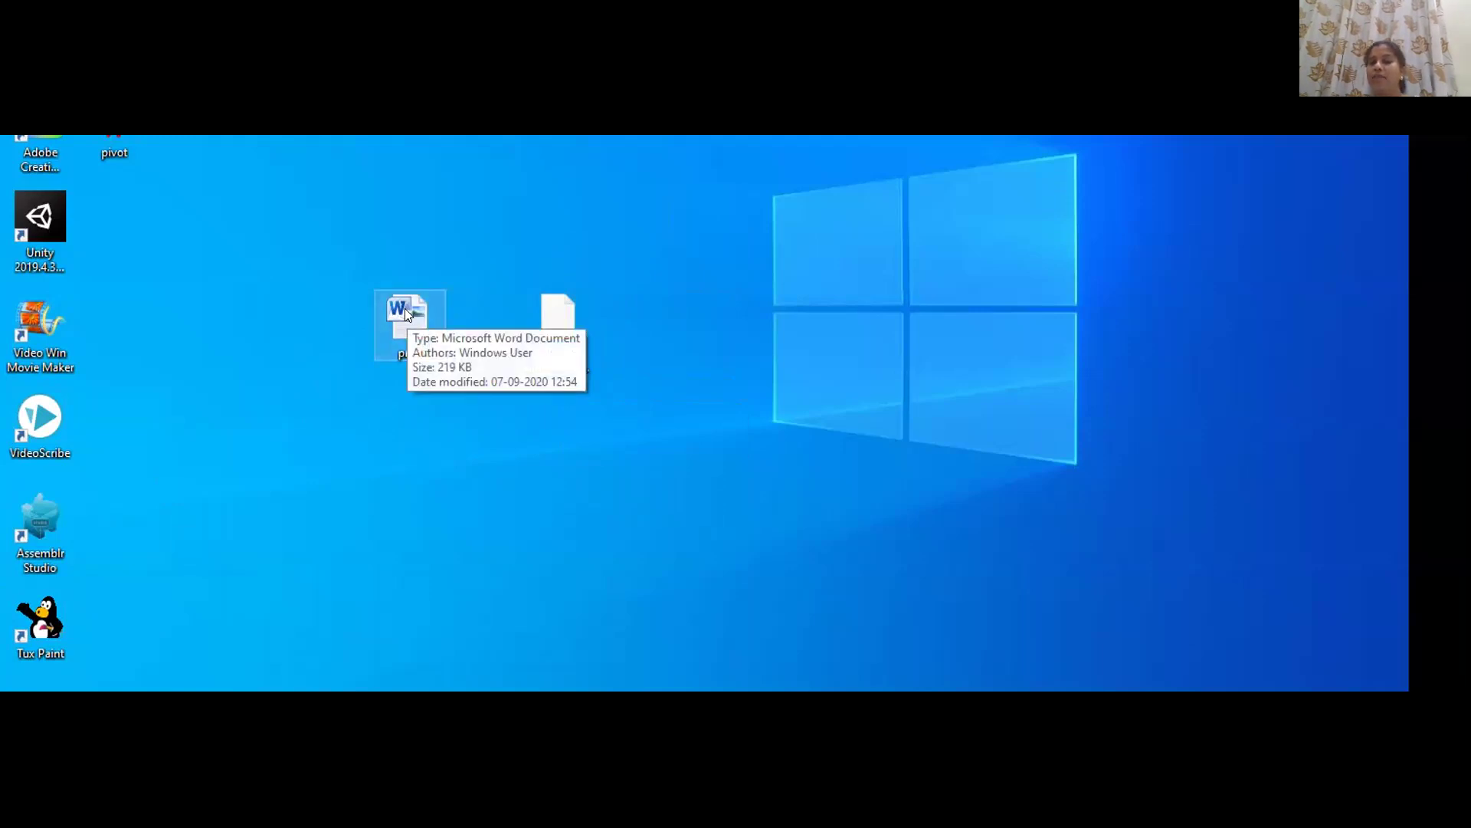
click(559, 325)
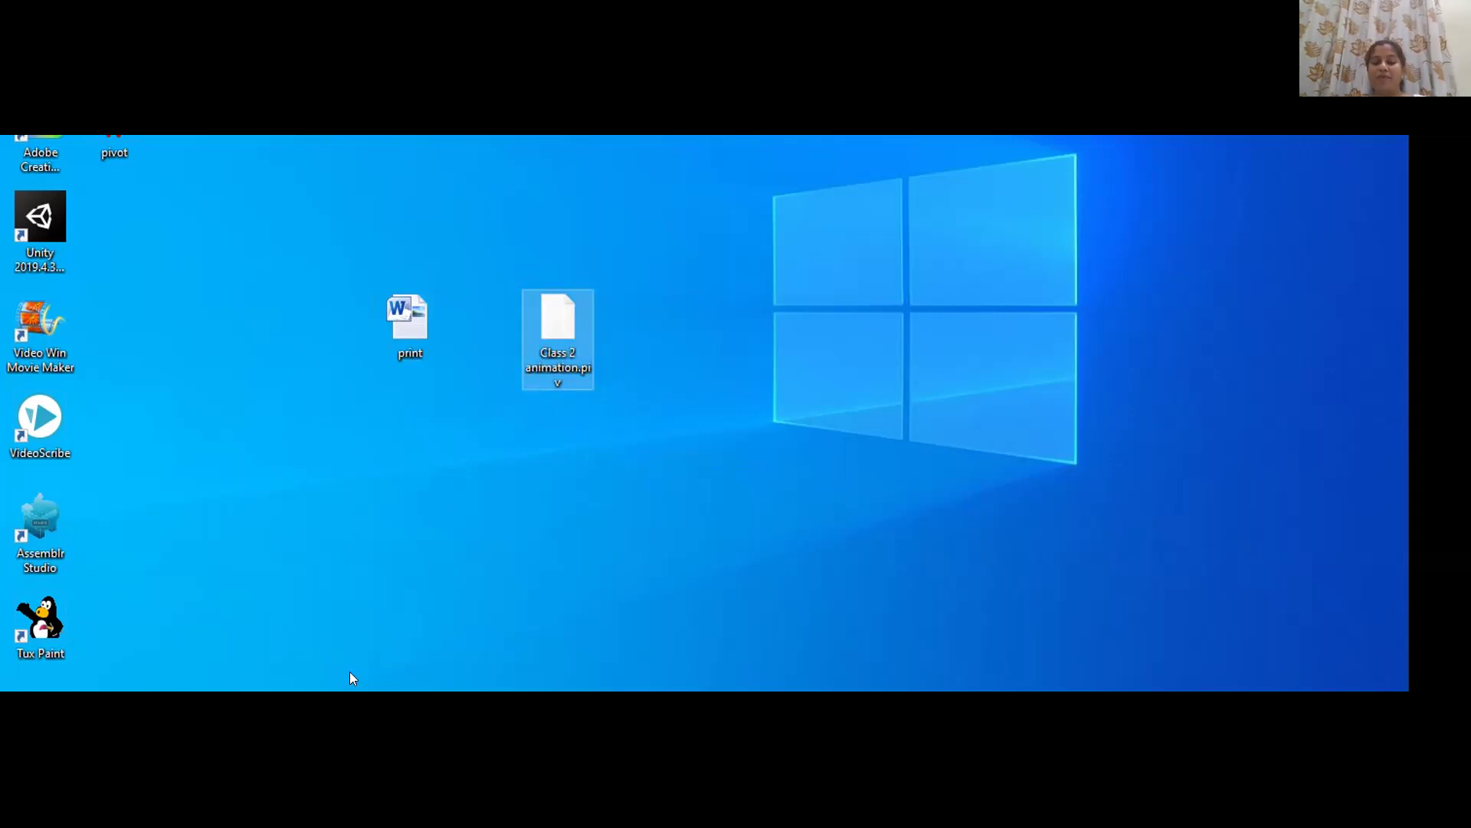
Switch back to Pivot Animator and reposition its window over the presentation
key(alt+Tab)
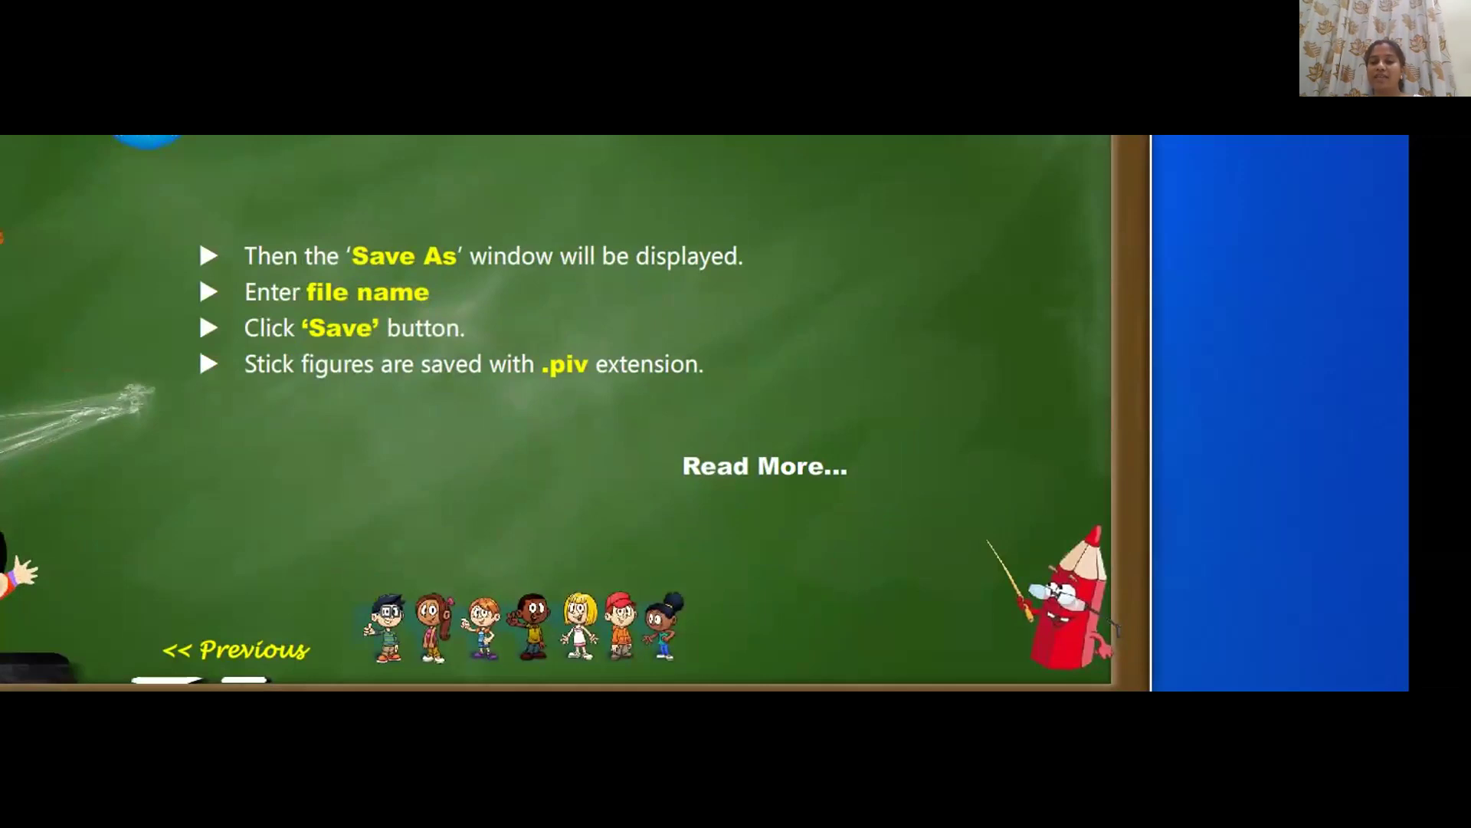
key(alt+Tab)
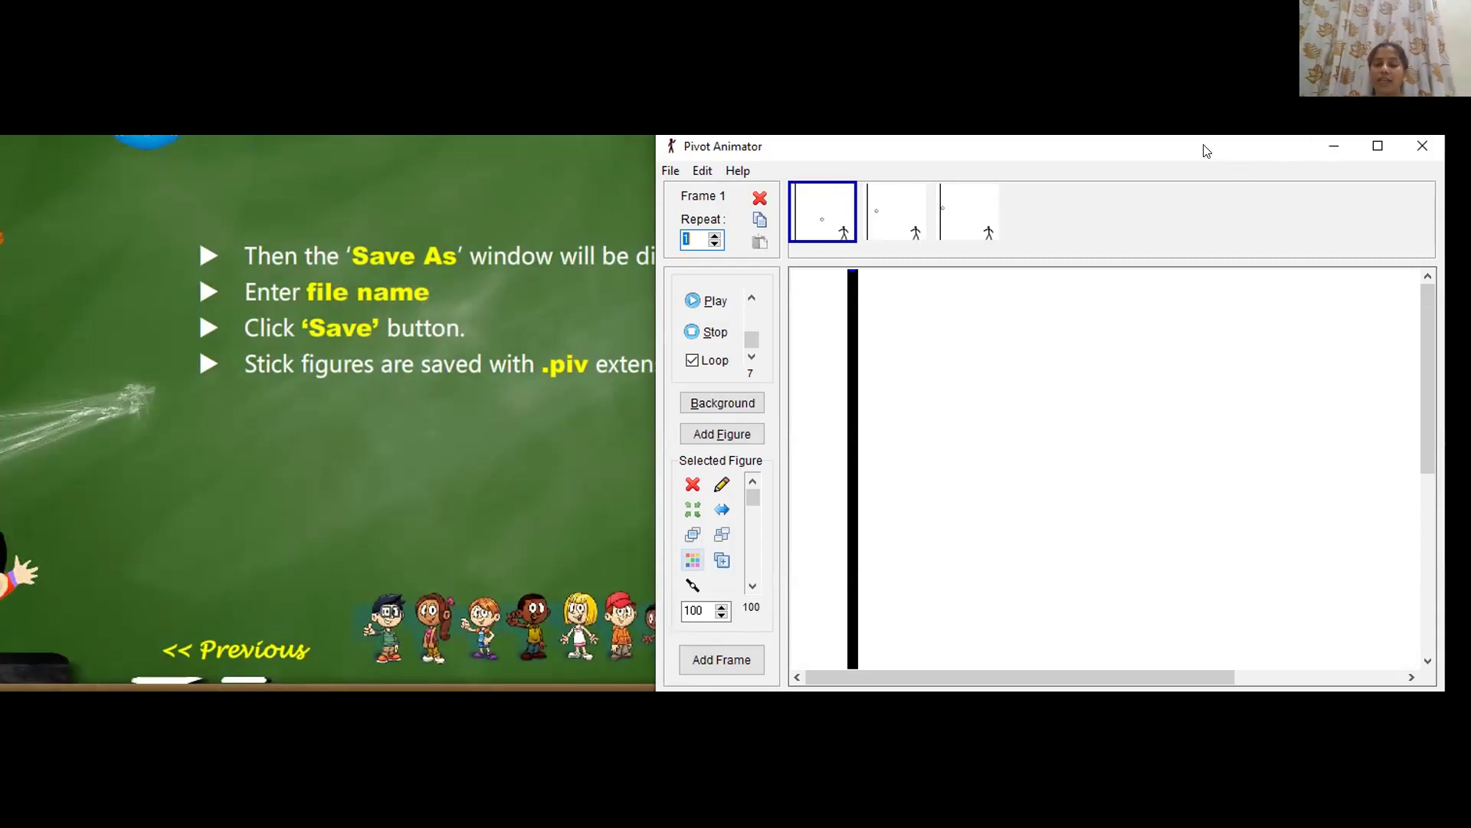
drag(1207, 151, 928, 152)
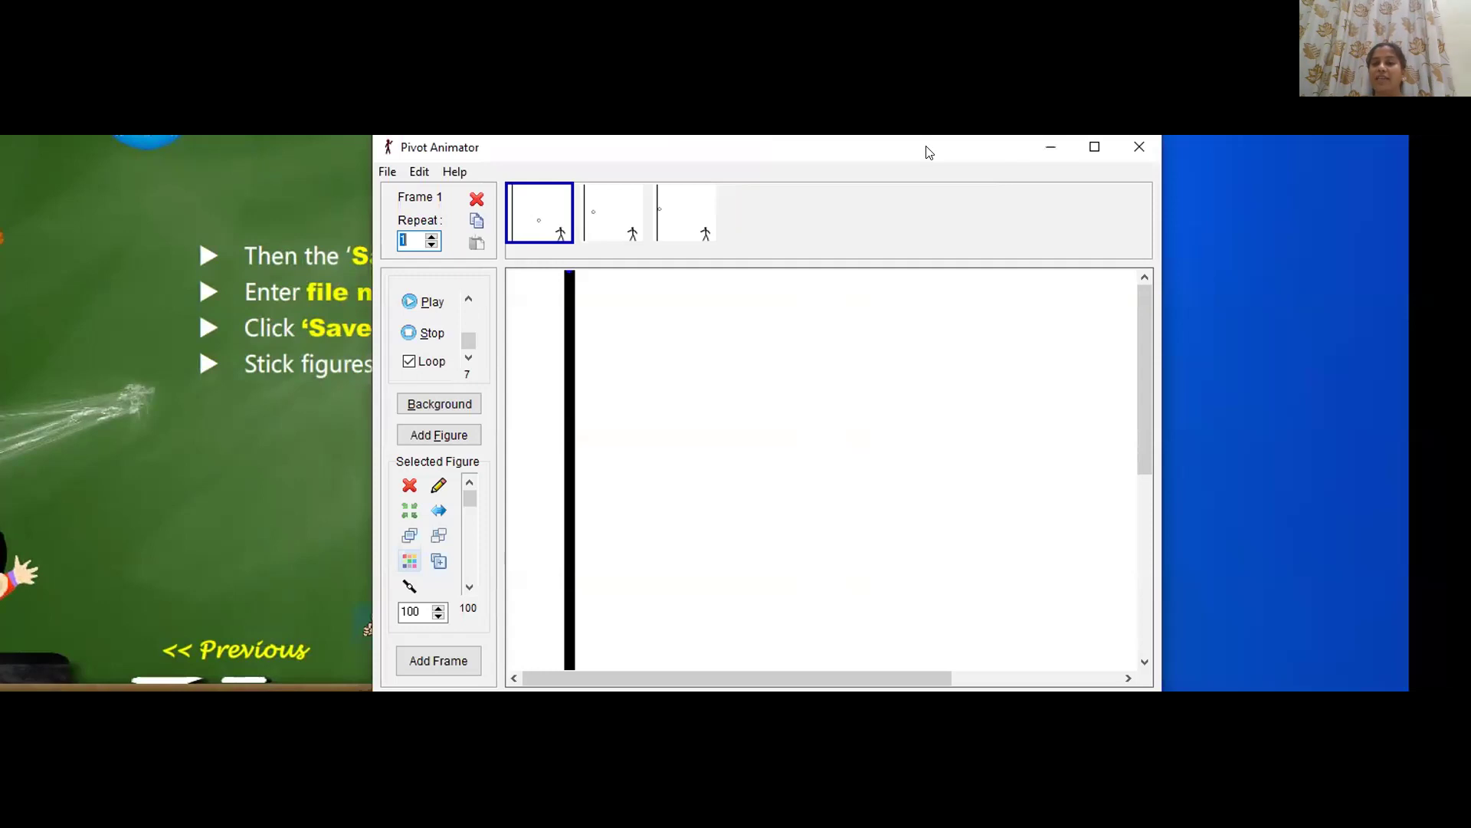
drag(928, 153, 947, 157)
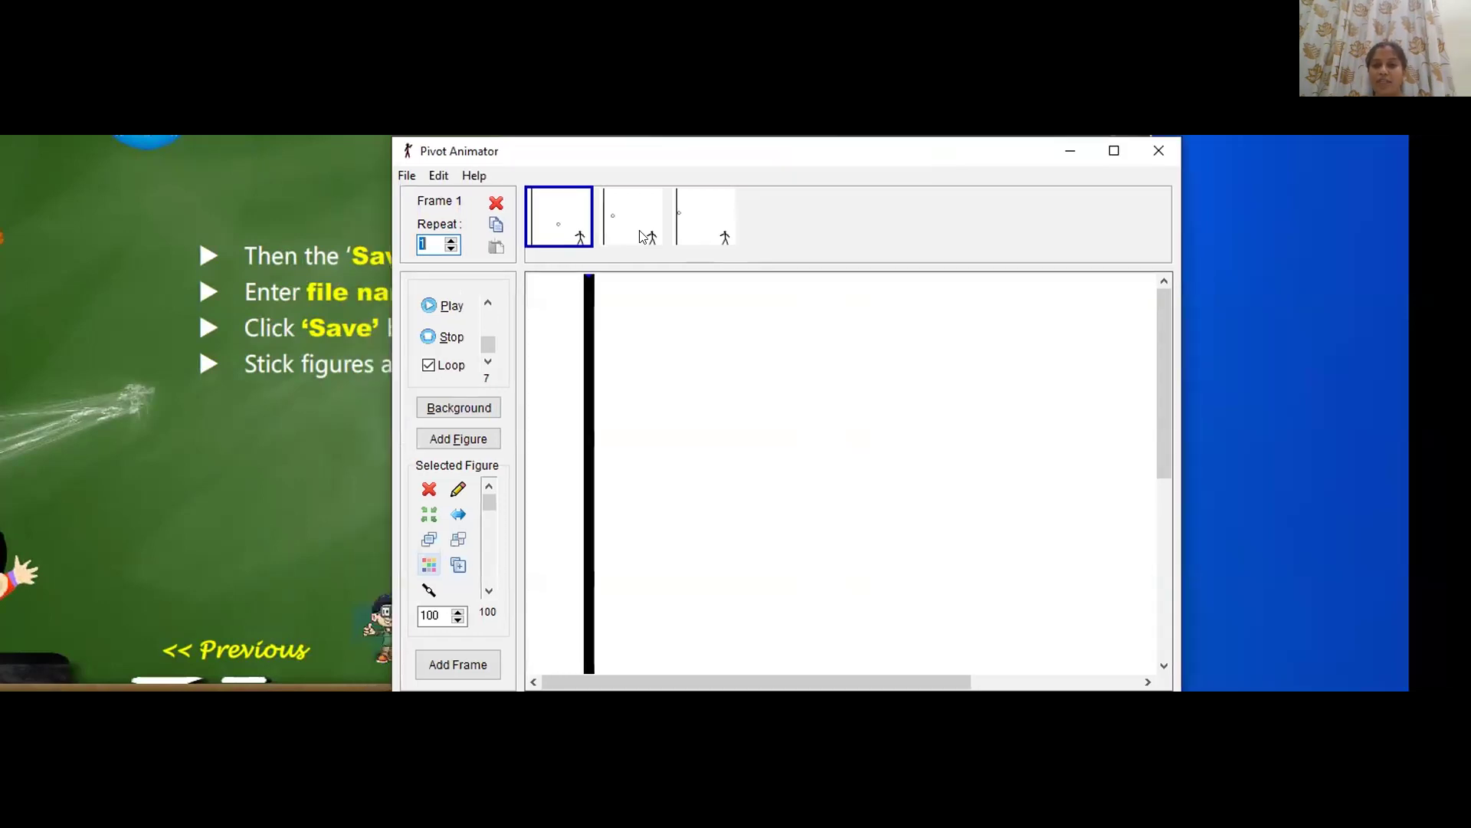
Start Save Animation As for the current animation and browse the folders and drives of This PC for a save location
click(406, 175)
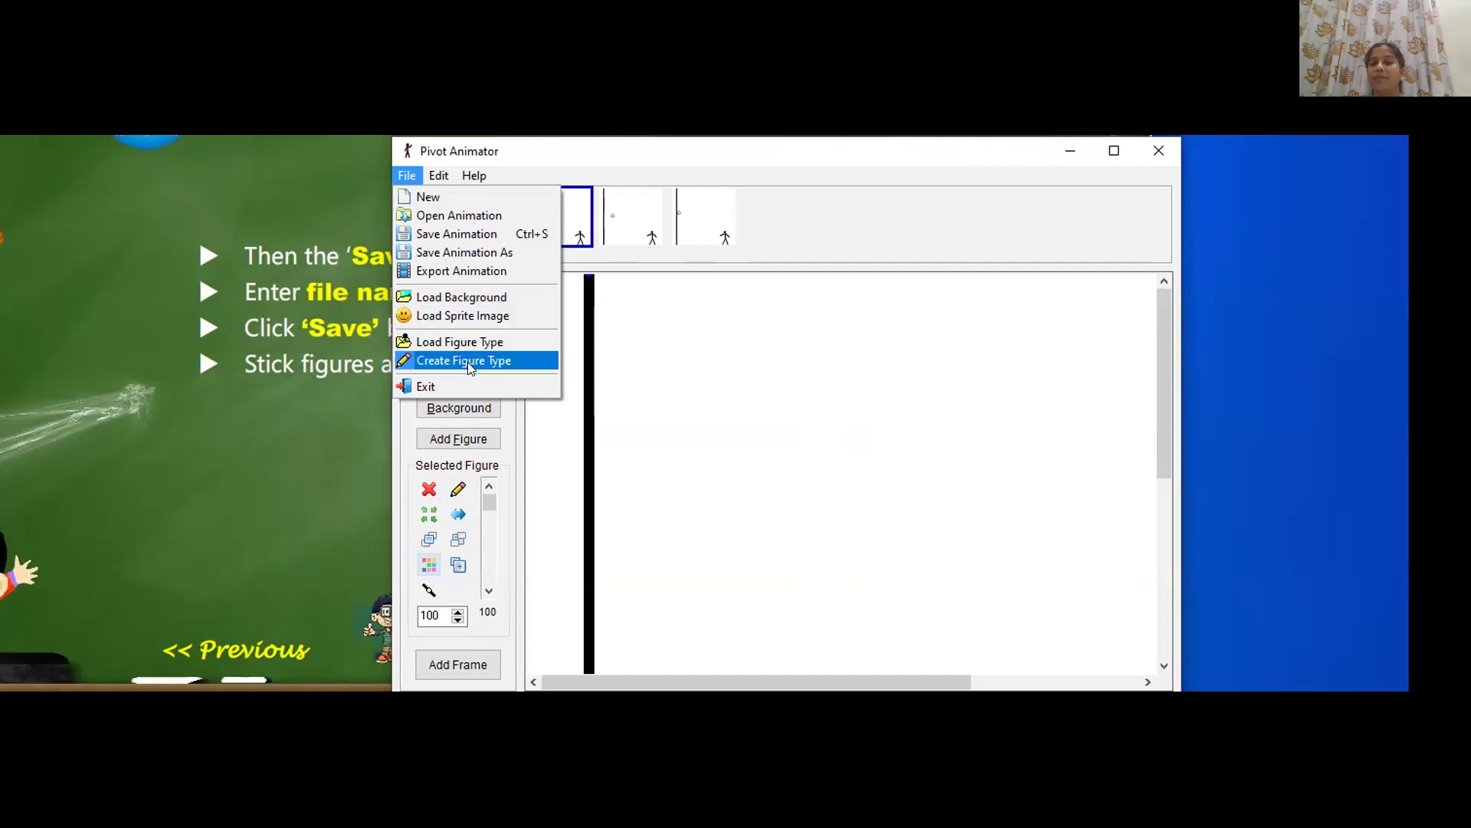
click(470, 251)
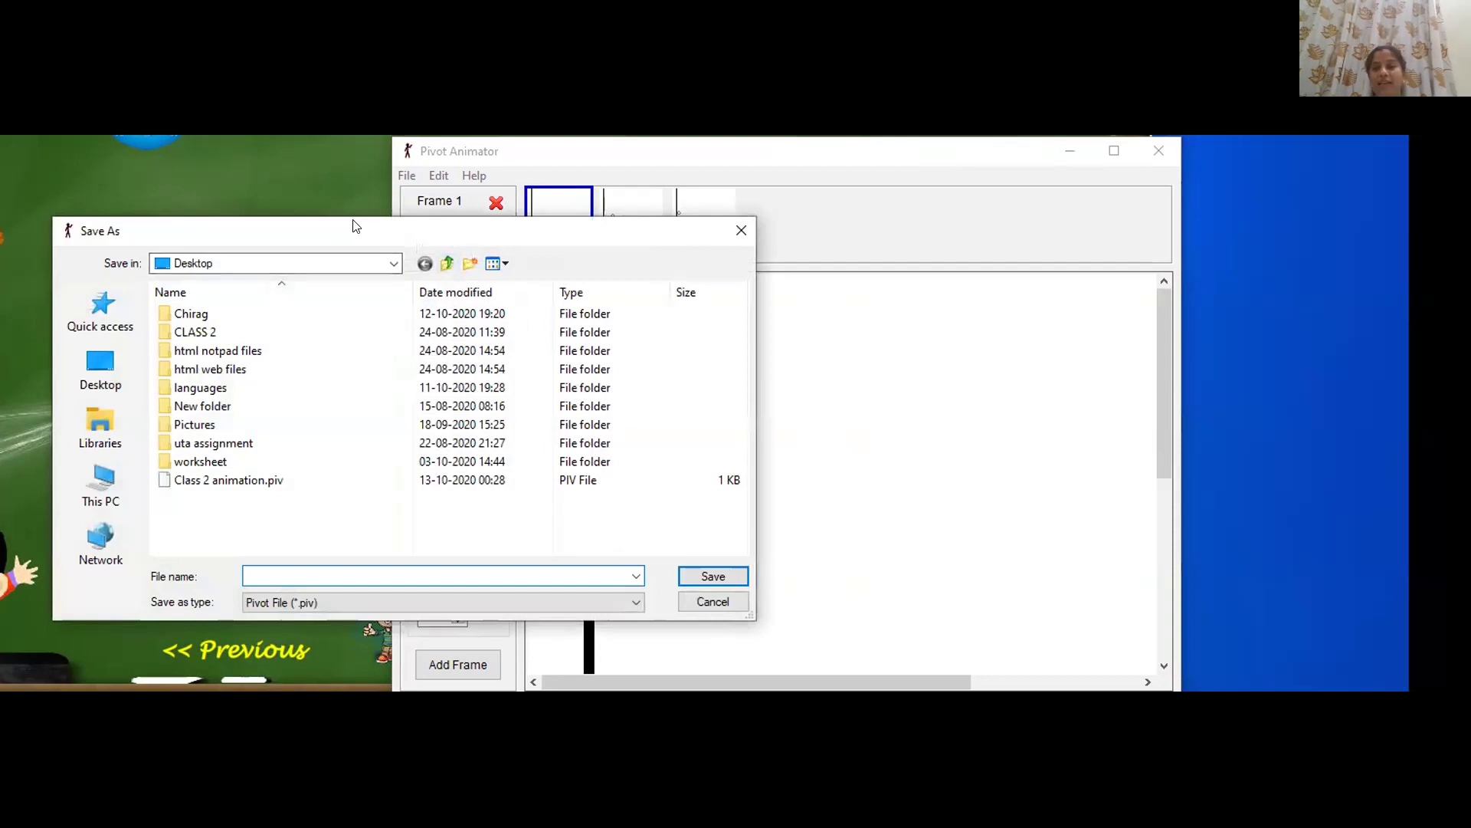
drag(355, 226, 507, 218)
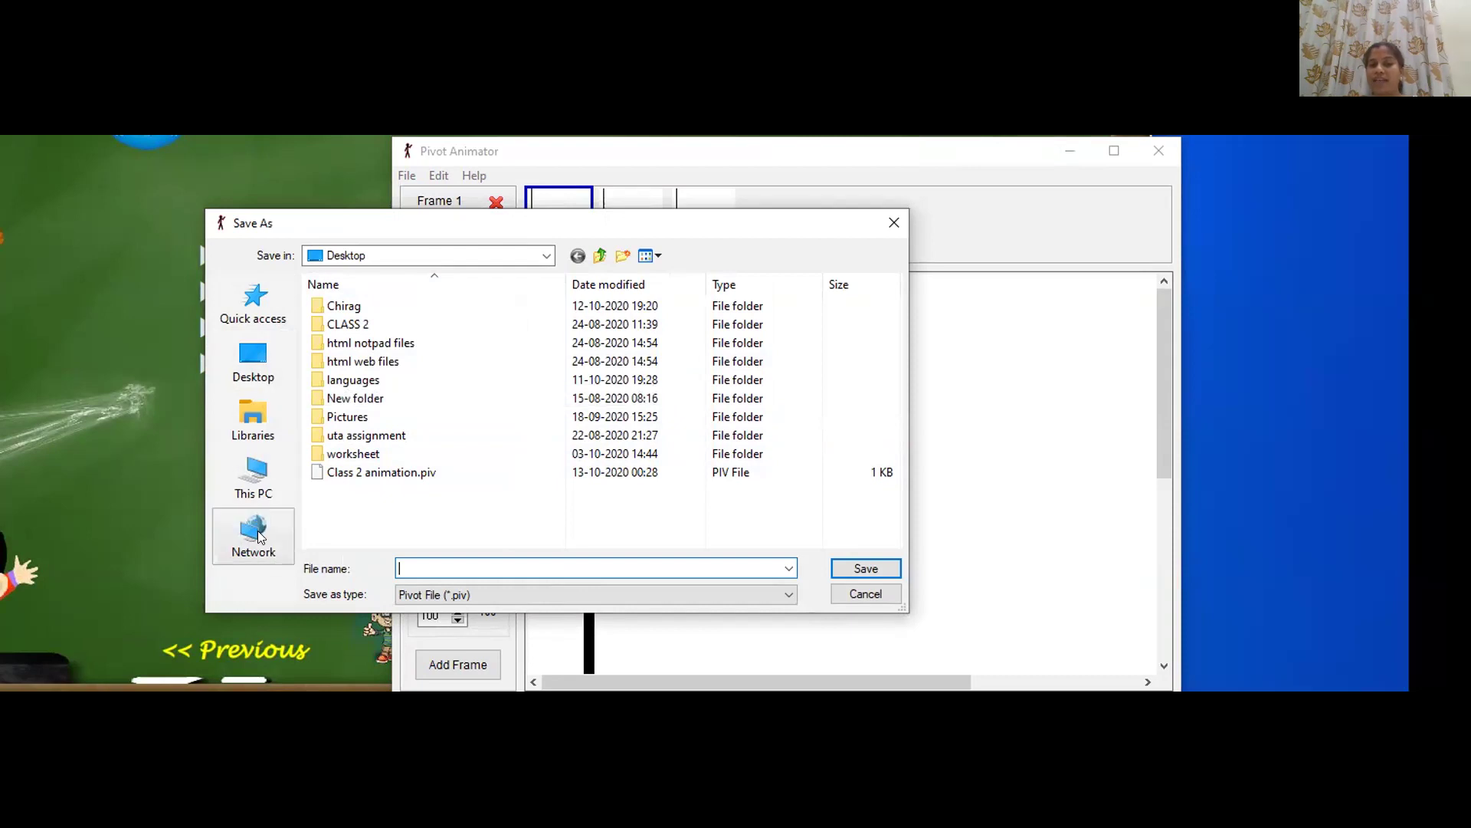
click(254, 474)
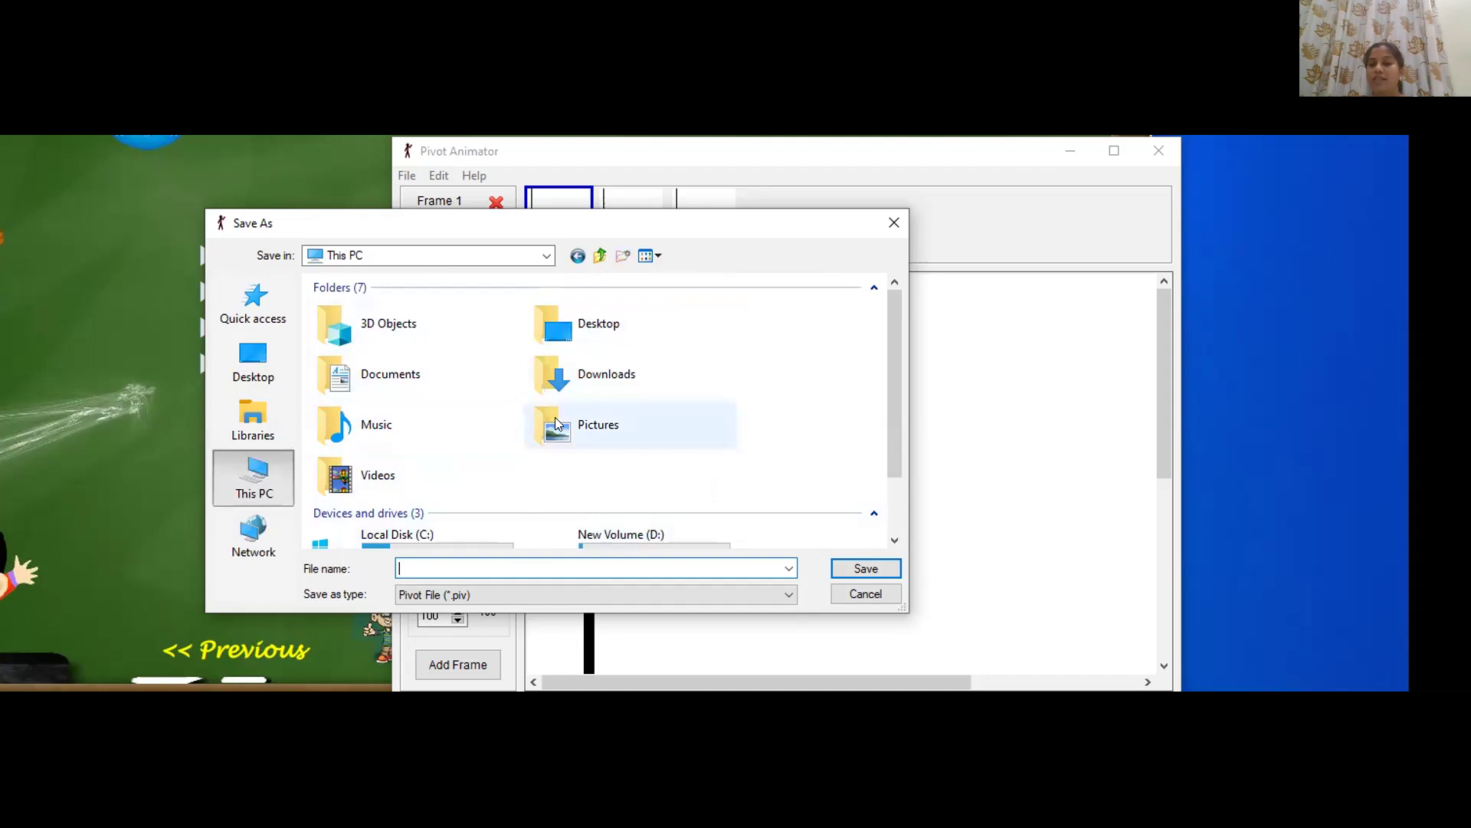
scroll(555, 417, down, 2)
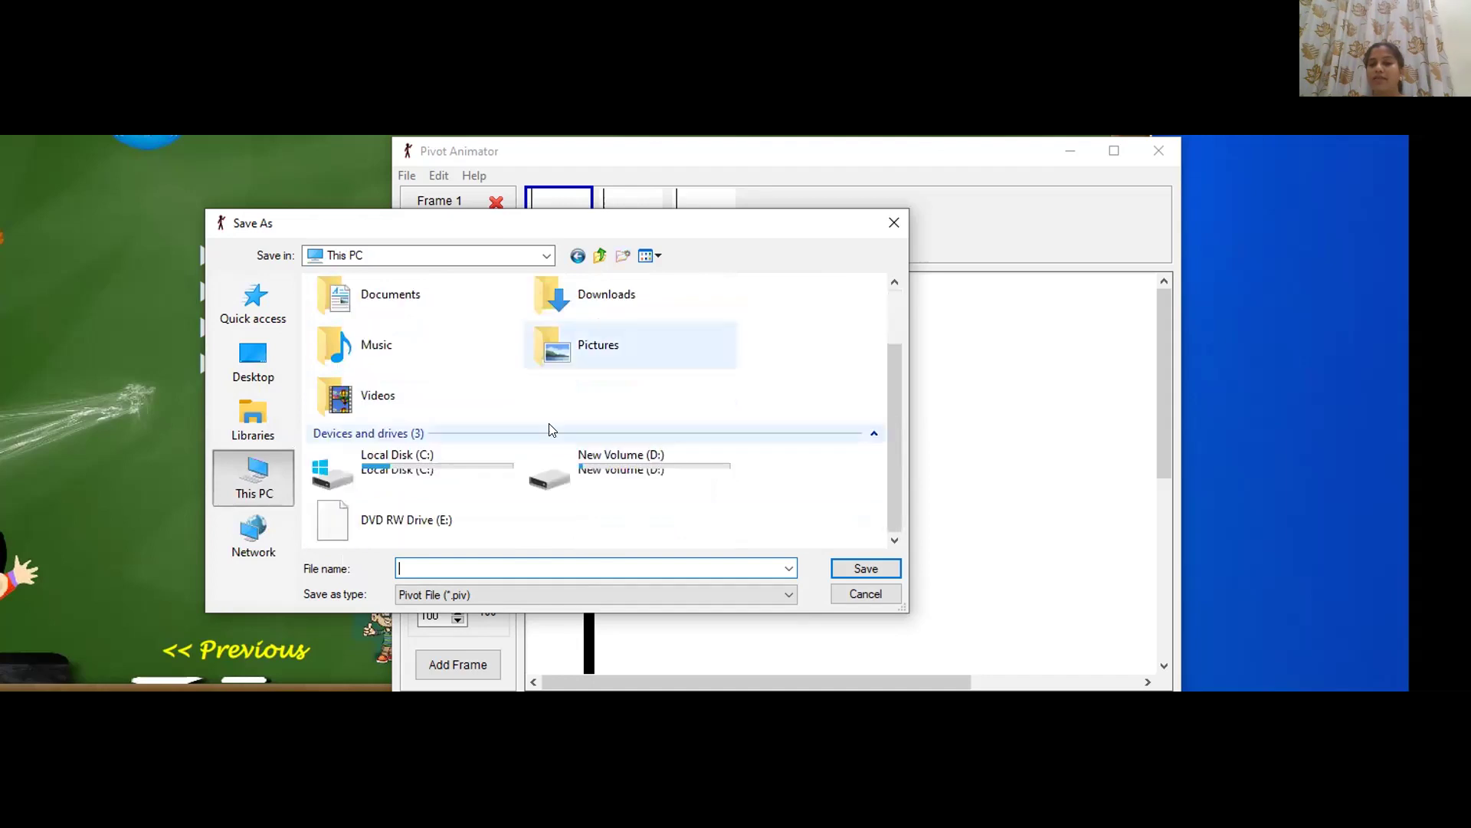
double_click(406, 483)
click(598, 258)
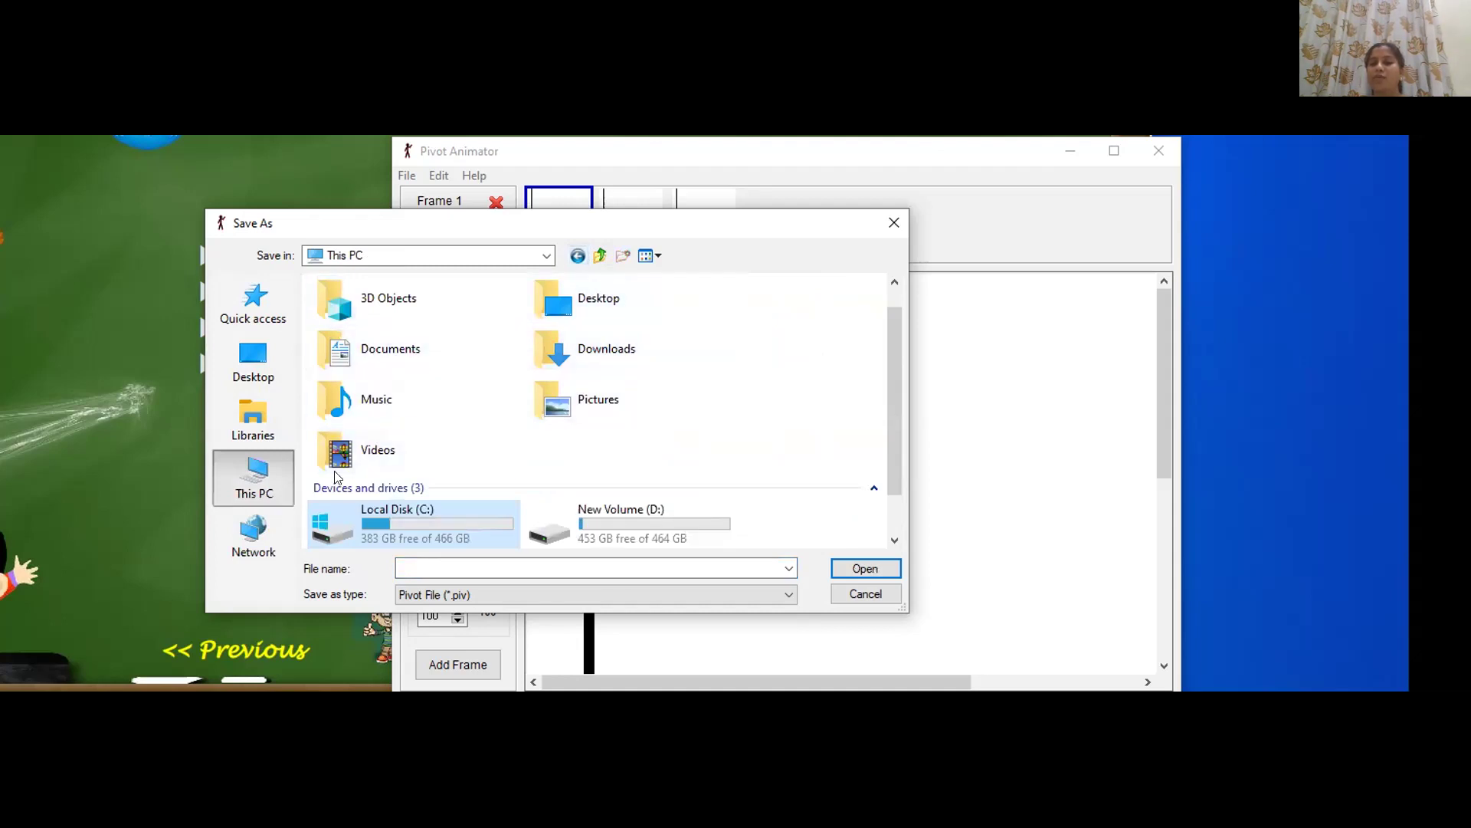
Choose the Desktop as the save location, enter a person's name as the file name and save the Pivot file
click(240, 367)
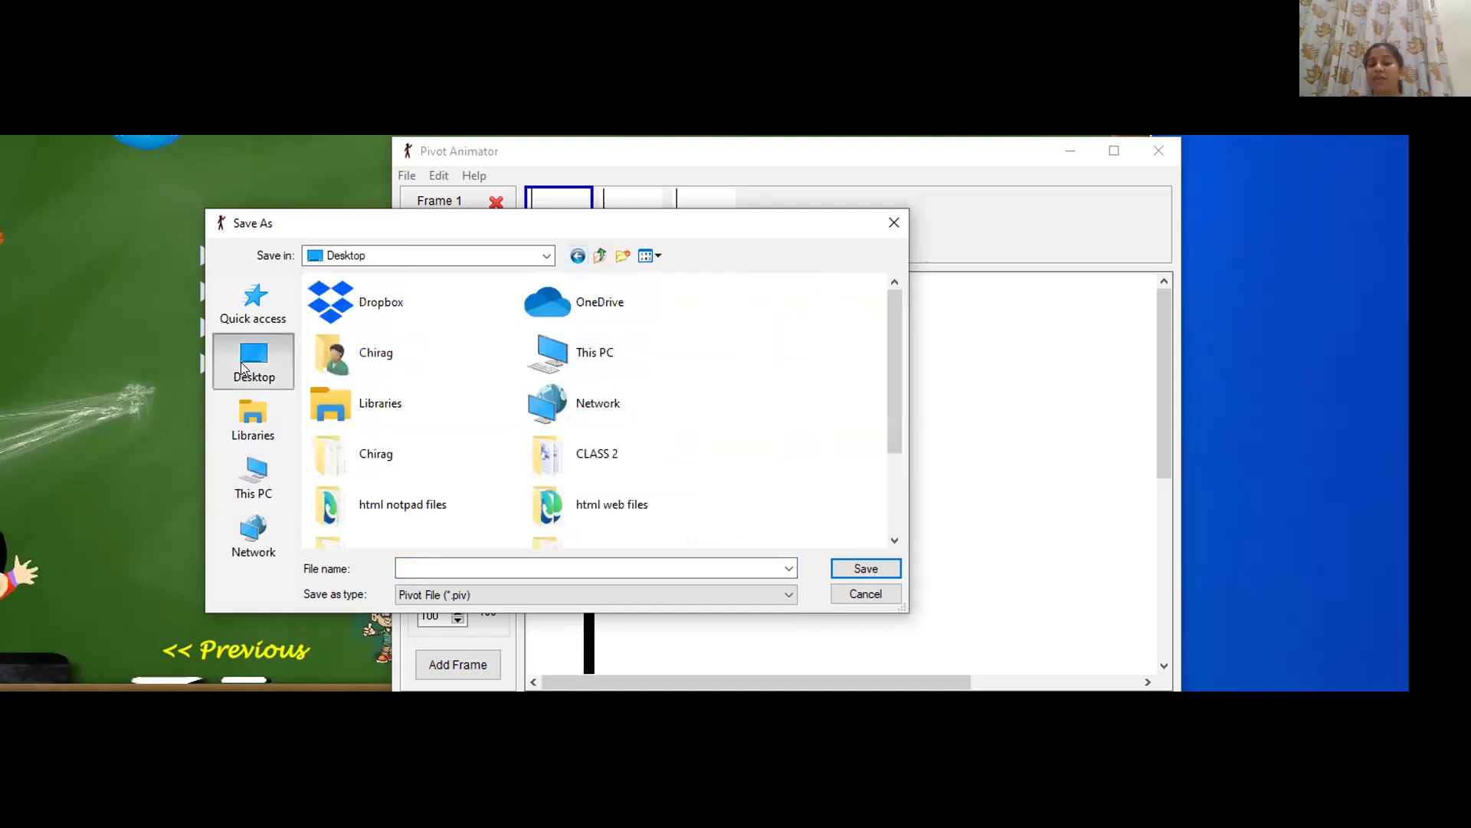
click(438, 567)
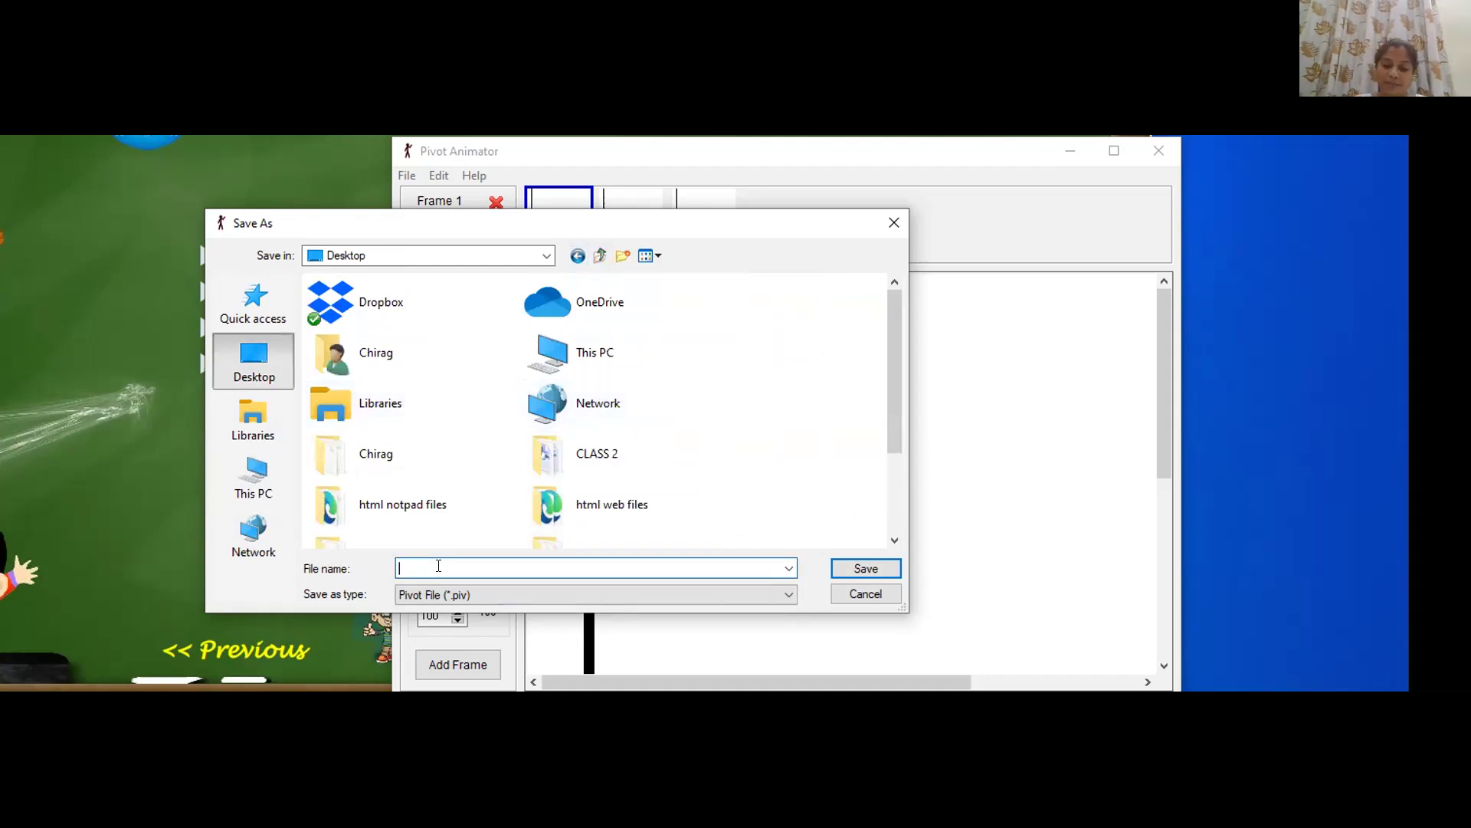
text(premlata)
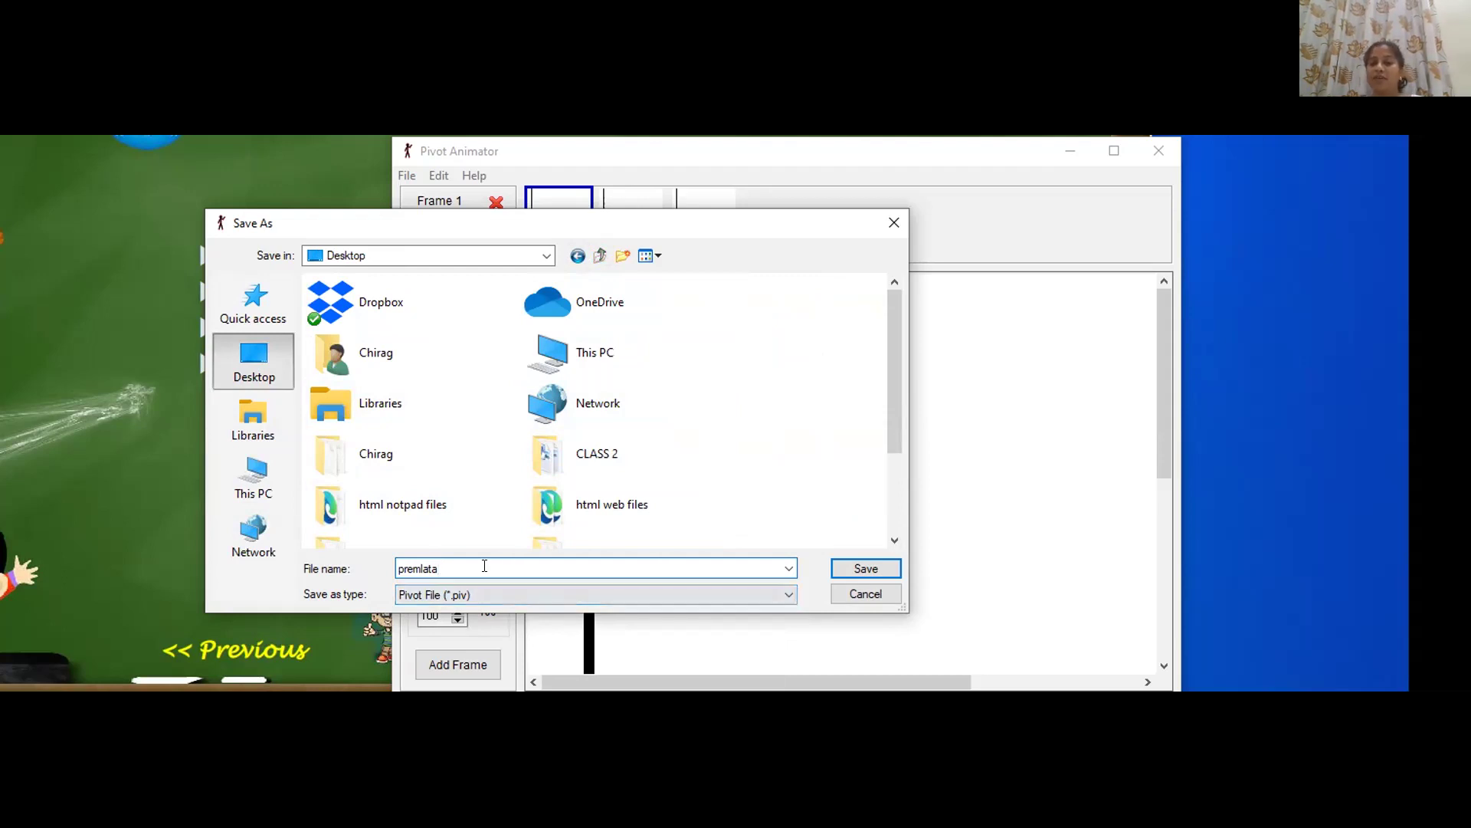
click(860, 568)
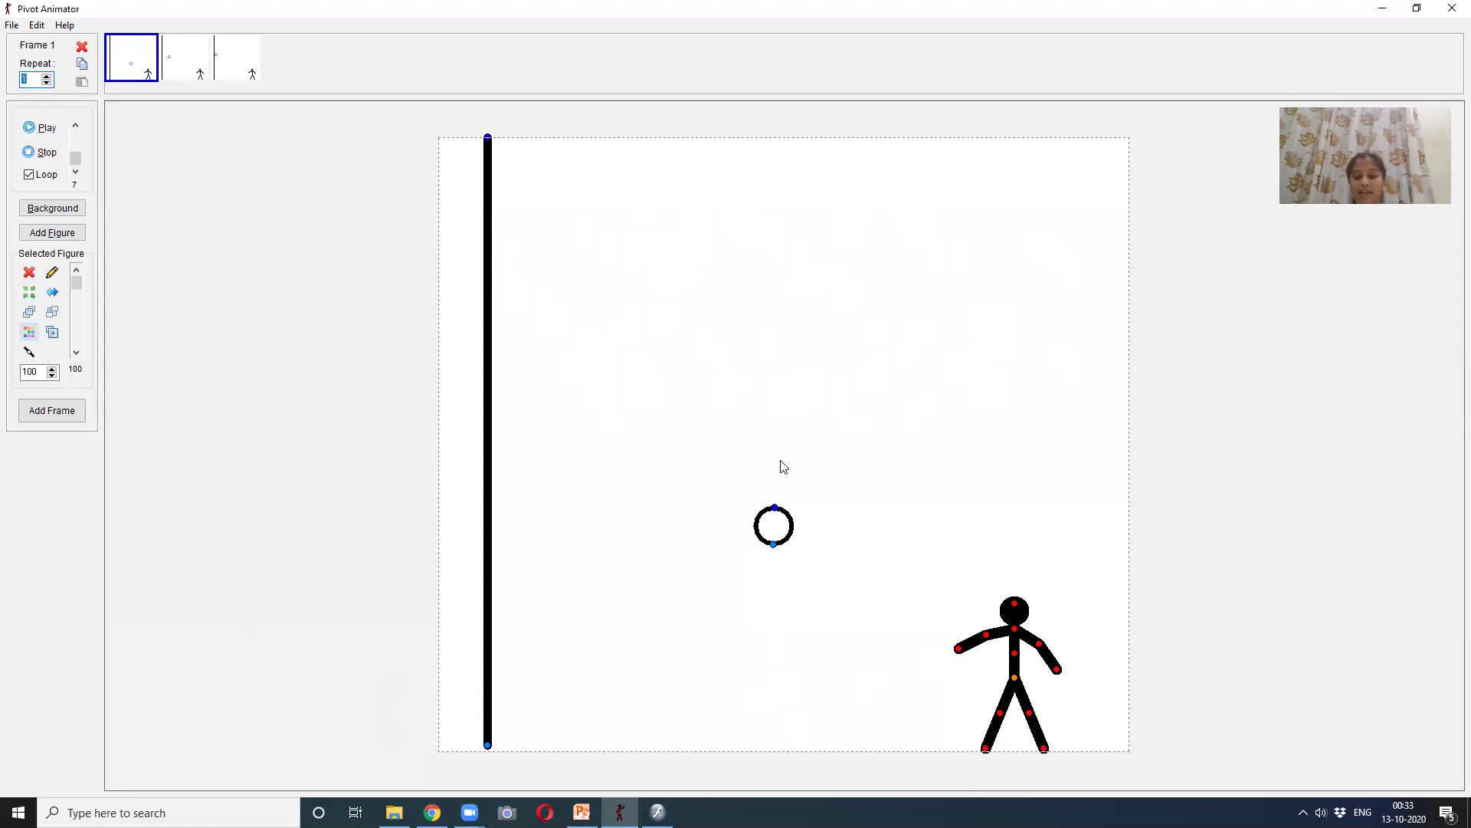
Start loading a background image and browse through This PC to the New Volume (D:) drive
click(14, 25)
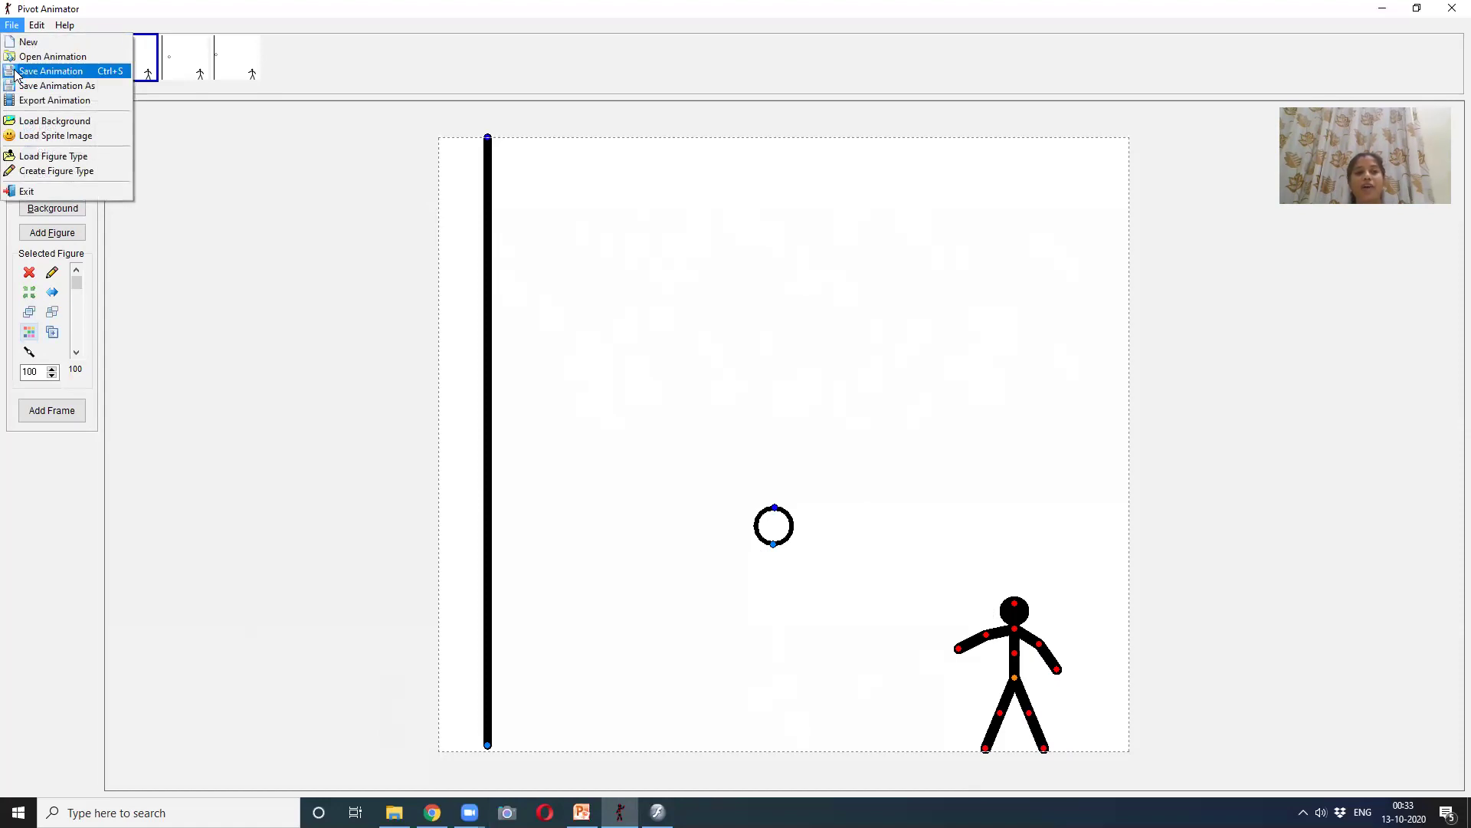
click(328, 128)
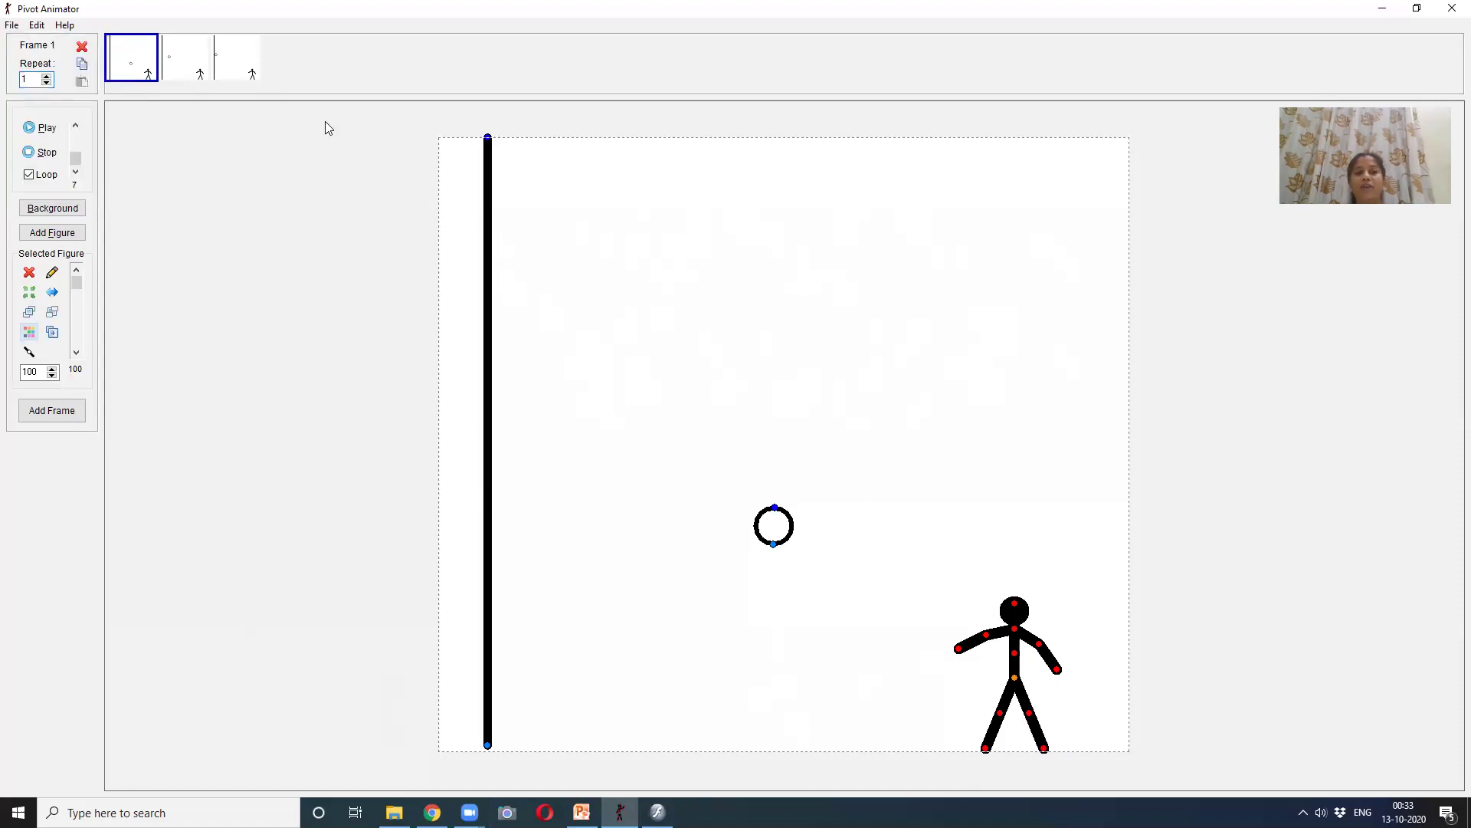
click(12, 25)
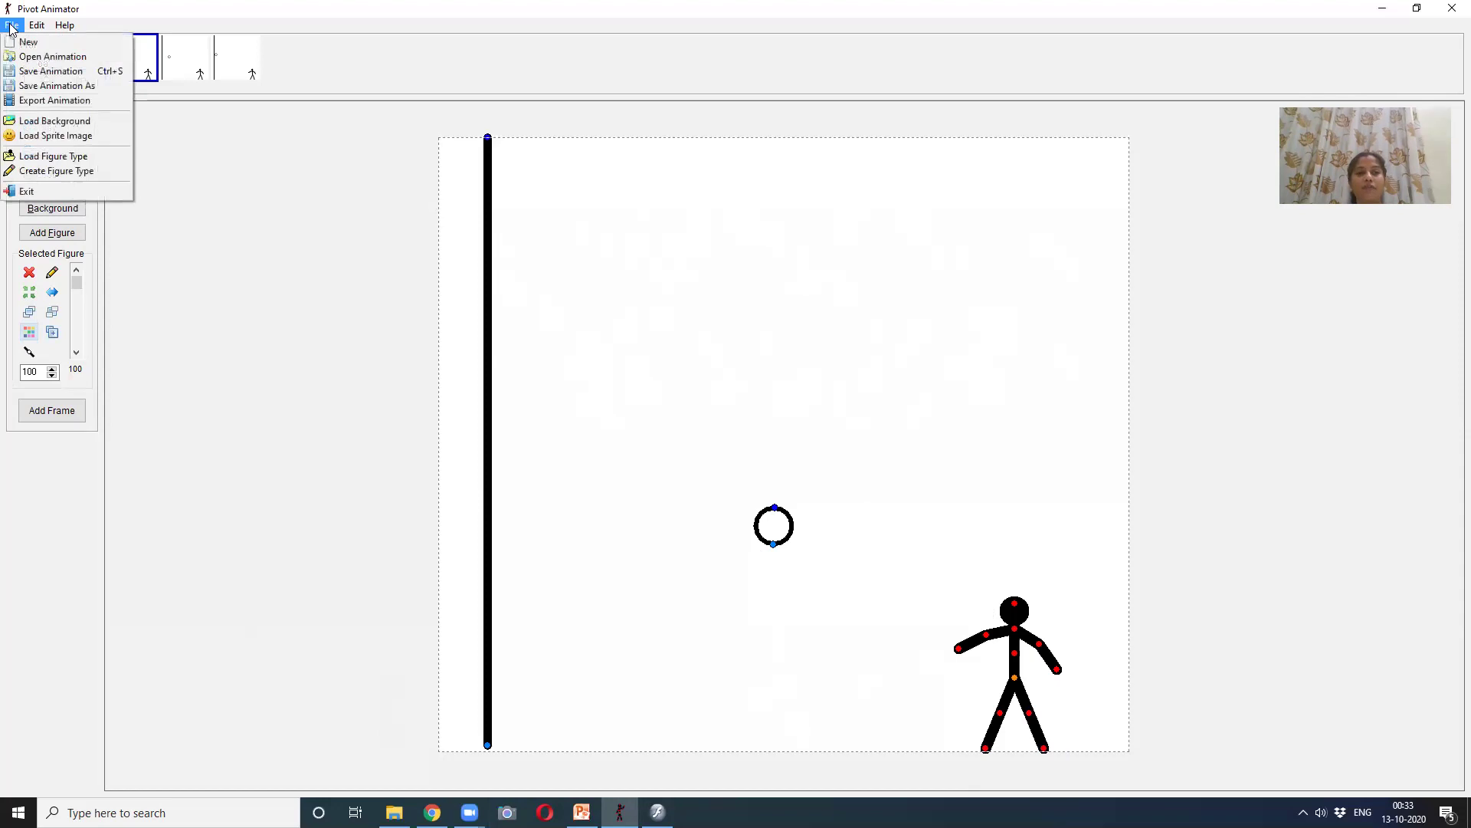
click(40, 123)
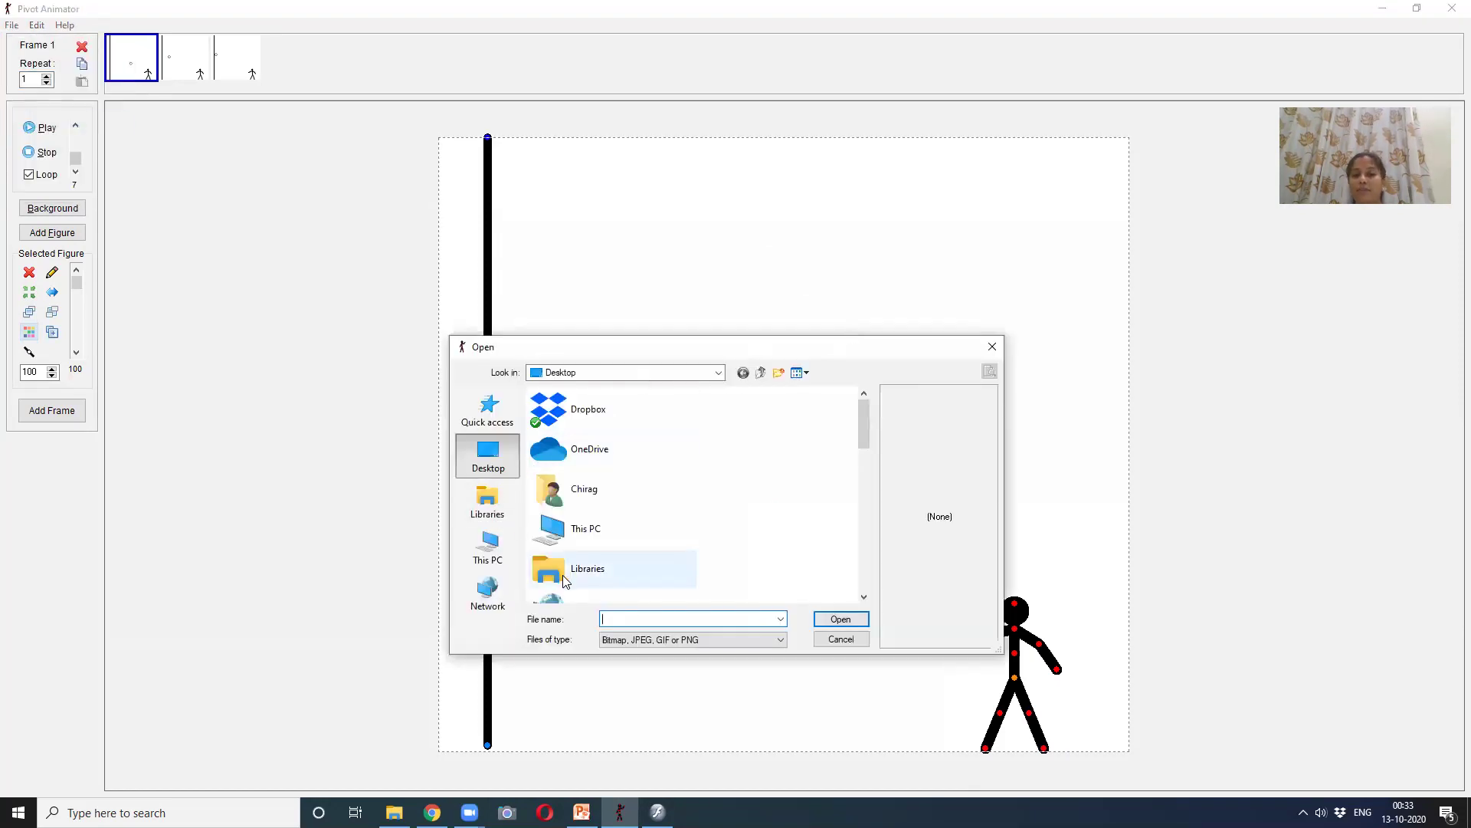
scroll(575, 542, down, 2)
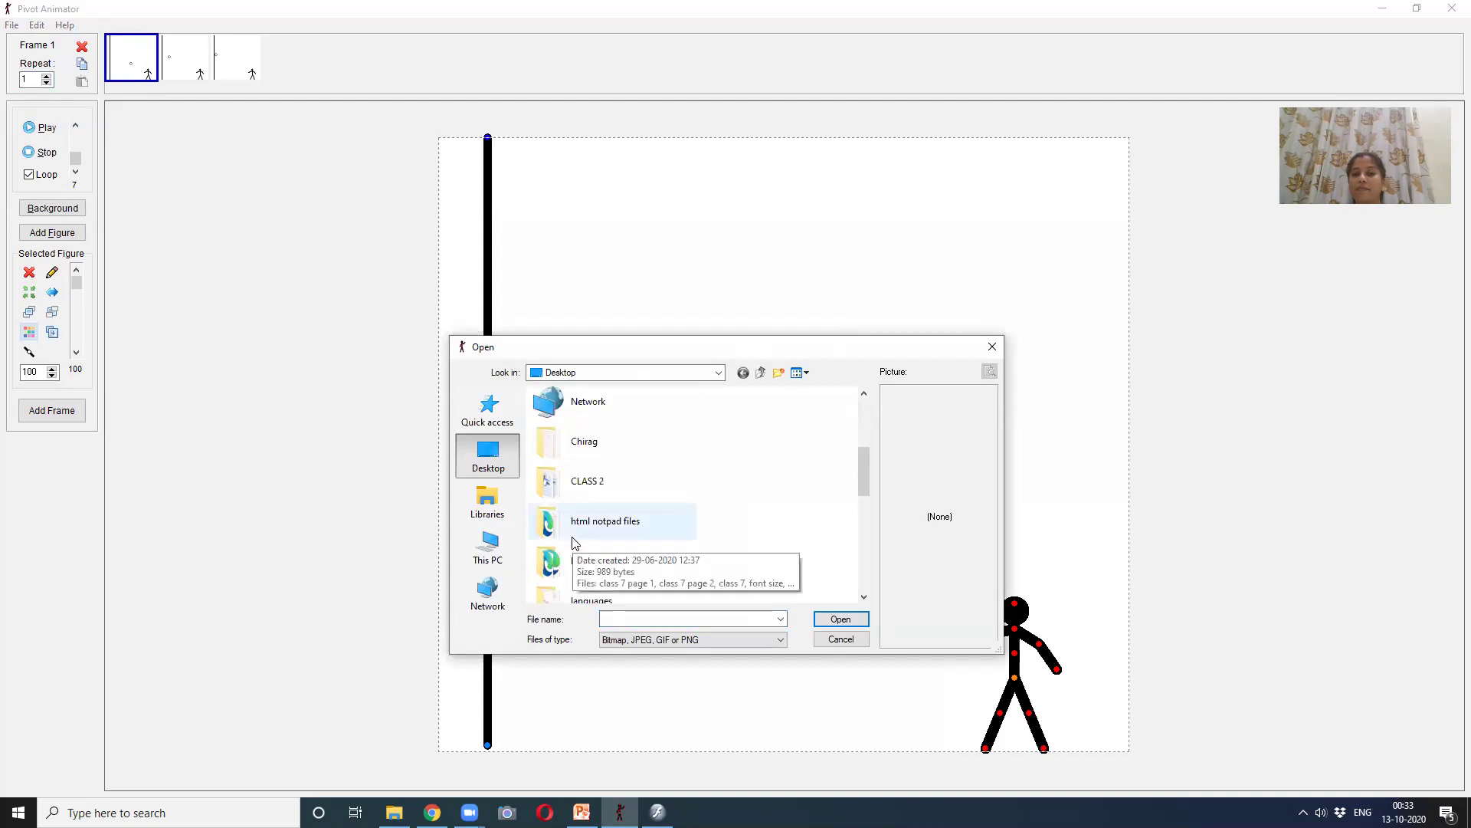
scroll(575, 542, down, 3)
click(487, 547)
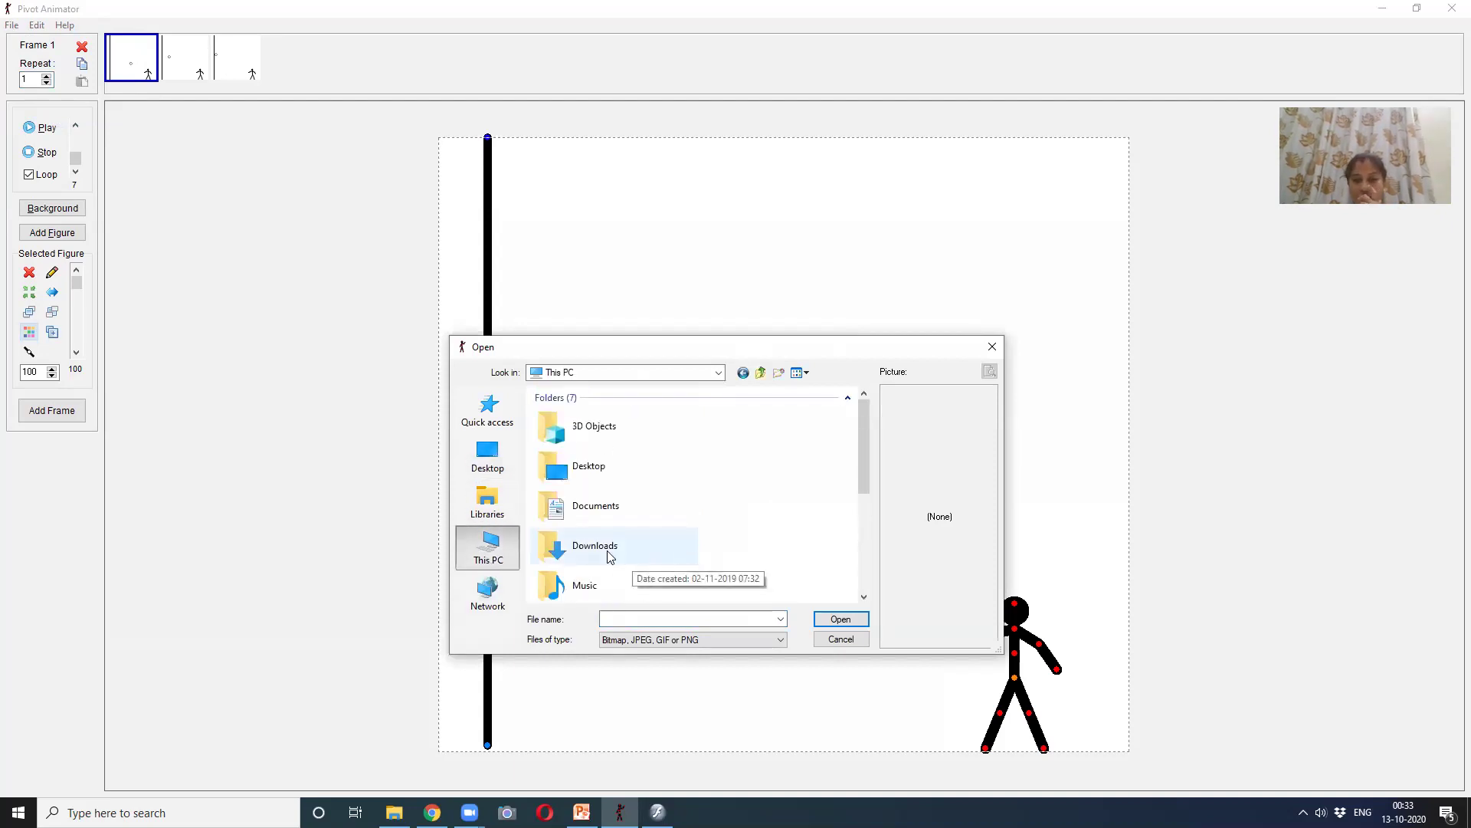
scroll(605, 514, down, 3)
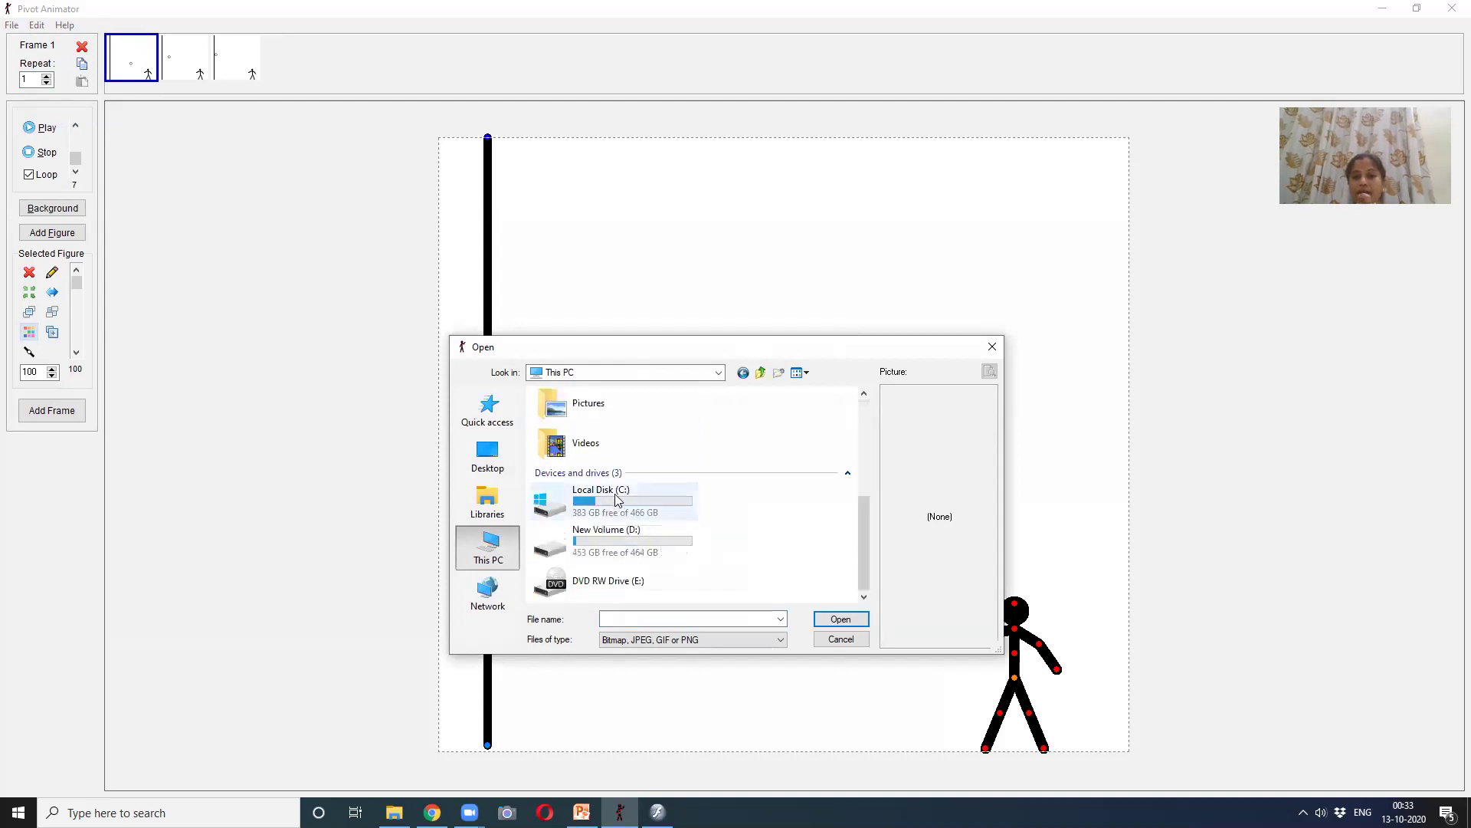
double_click(615, 501)
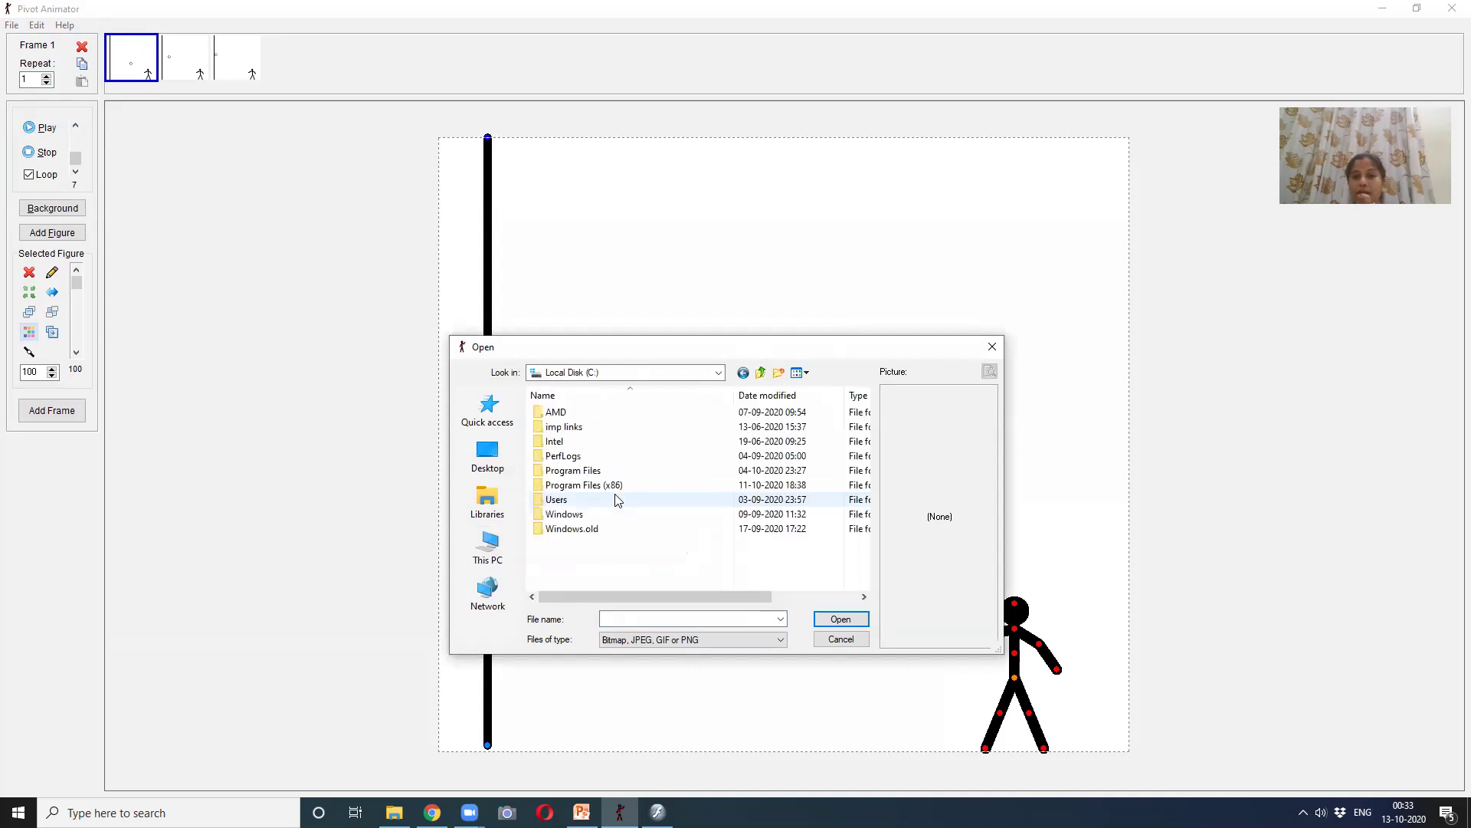
click(742, 372)
double_click(608, 546)
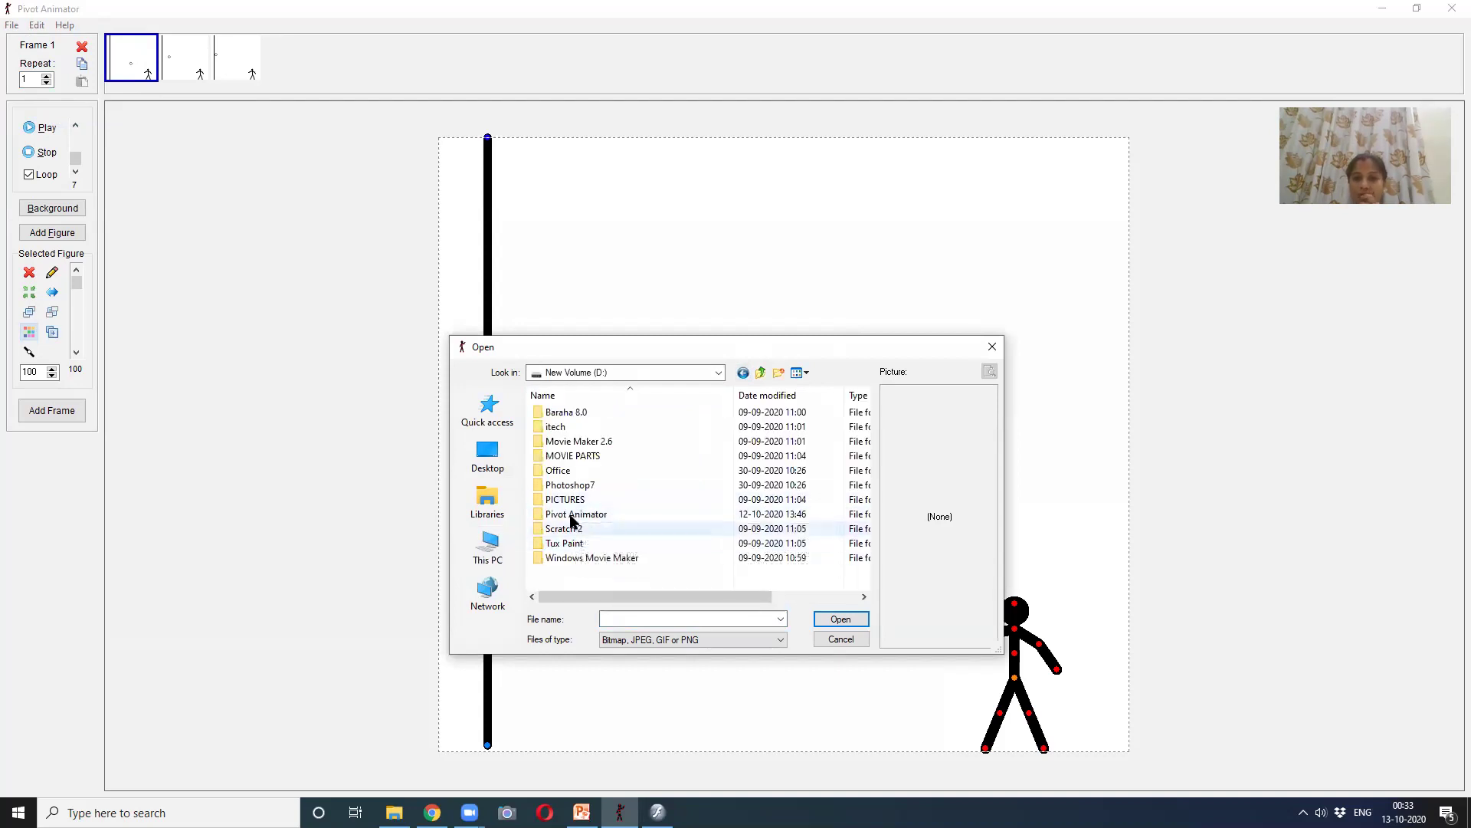
Load the park image from the background folder inside the Pivot Animator folder as the animation's background
double_click(571, 499)
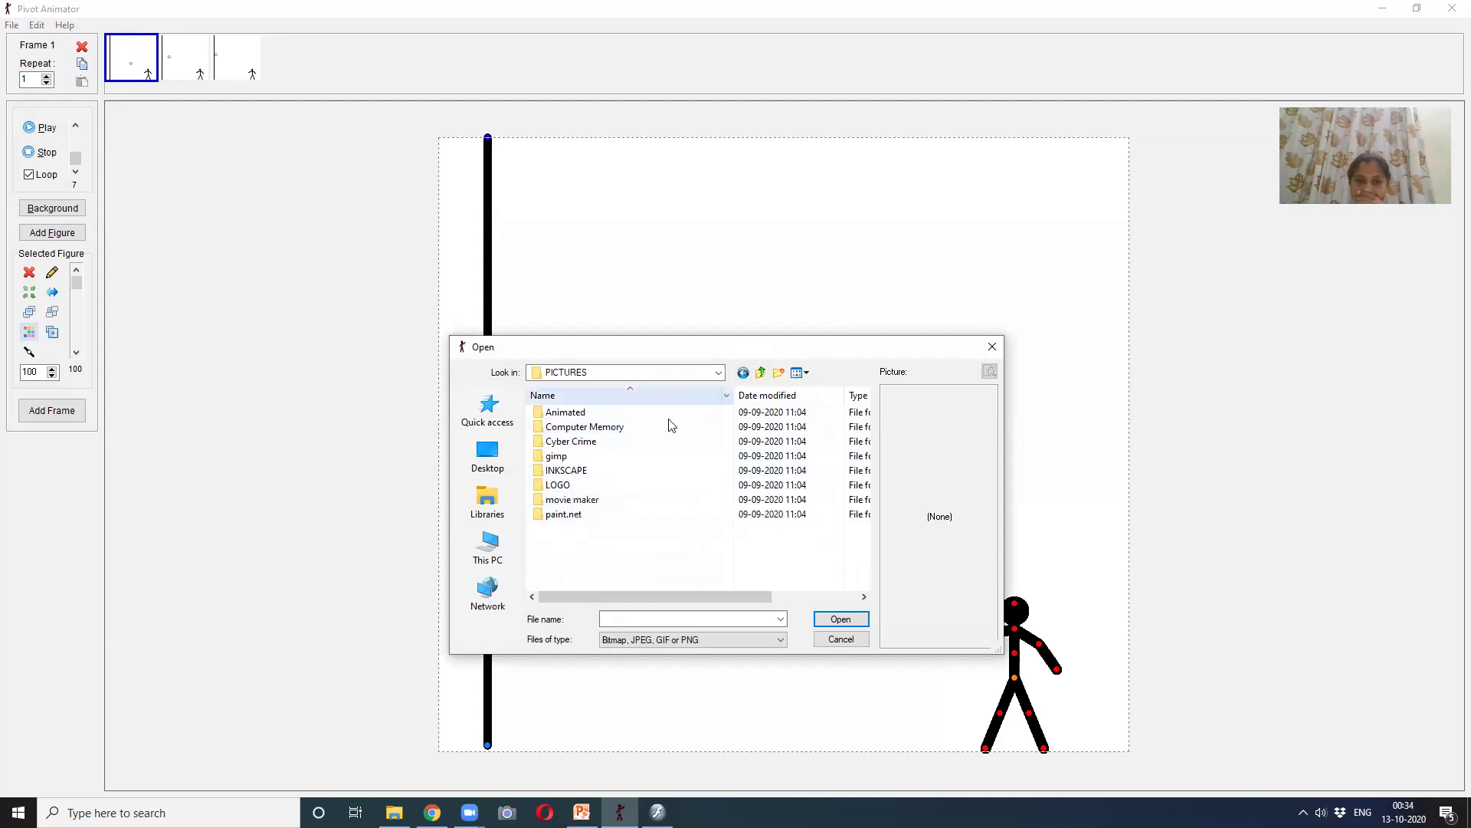
click(759, 373)
double_click(573, 515)
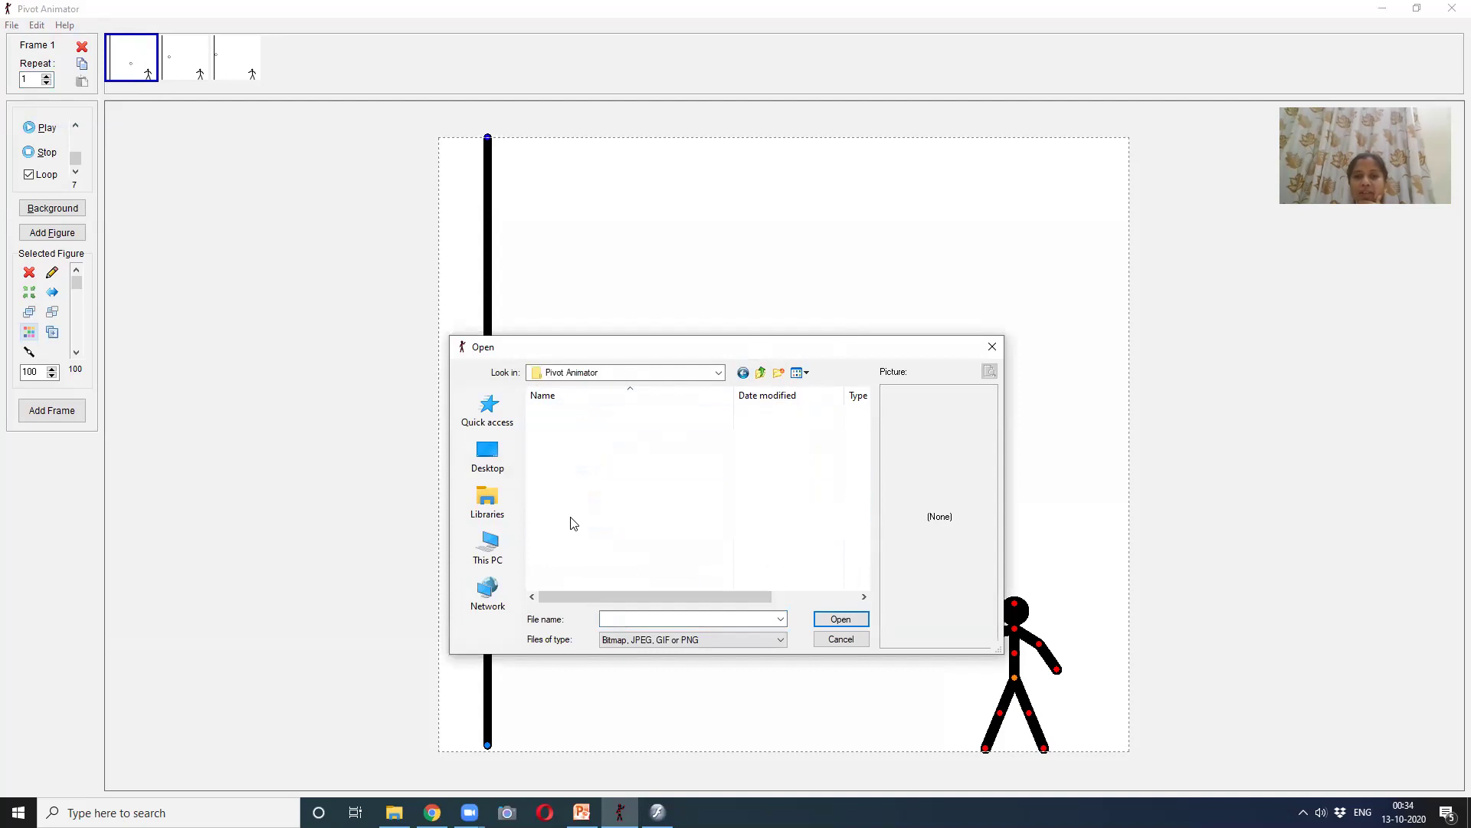
double_click(568, 430)
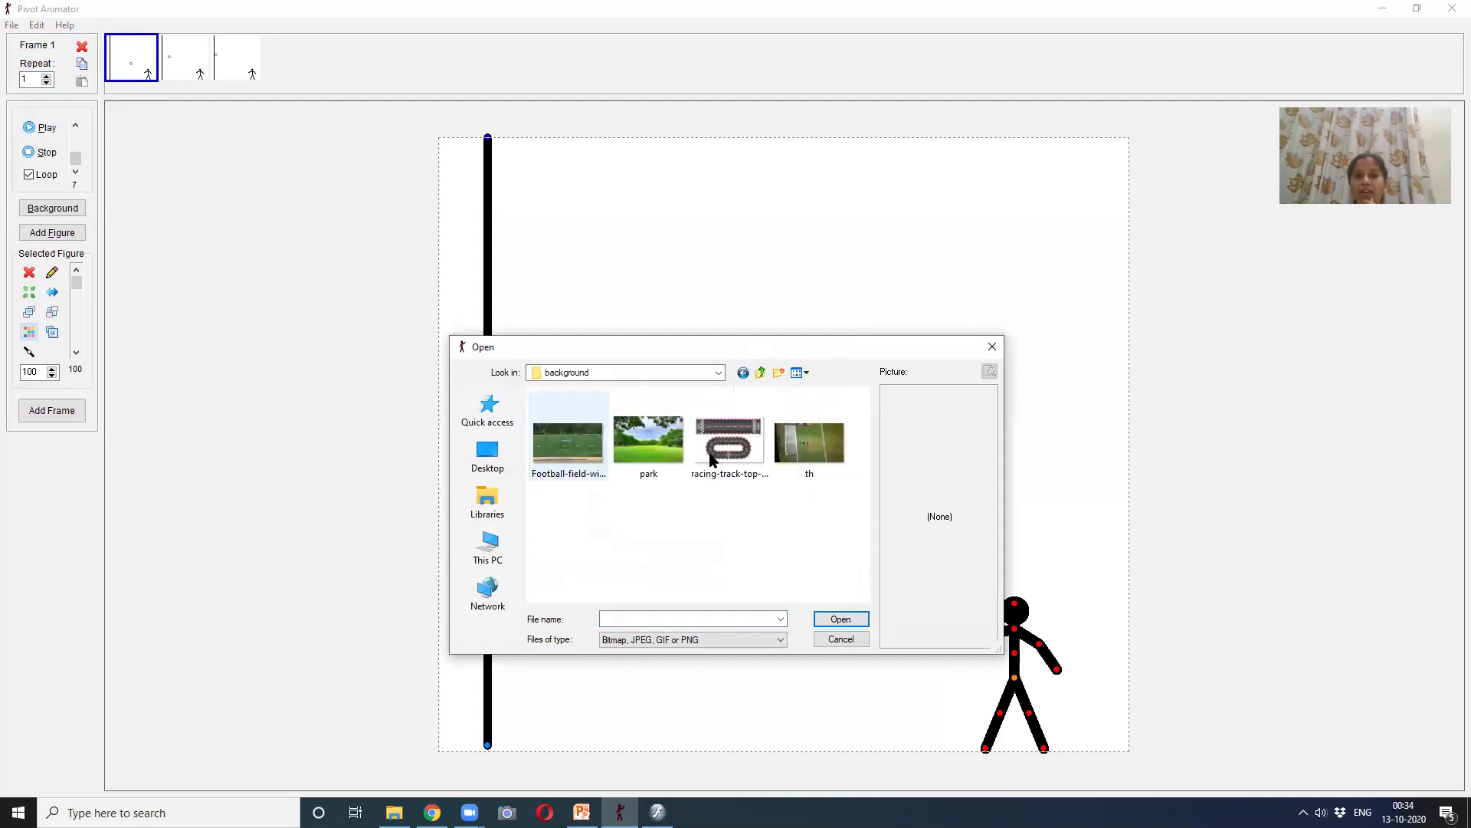
click(650, 445)
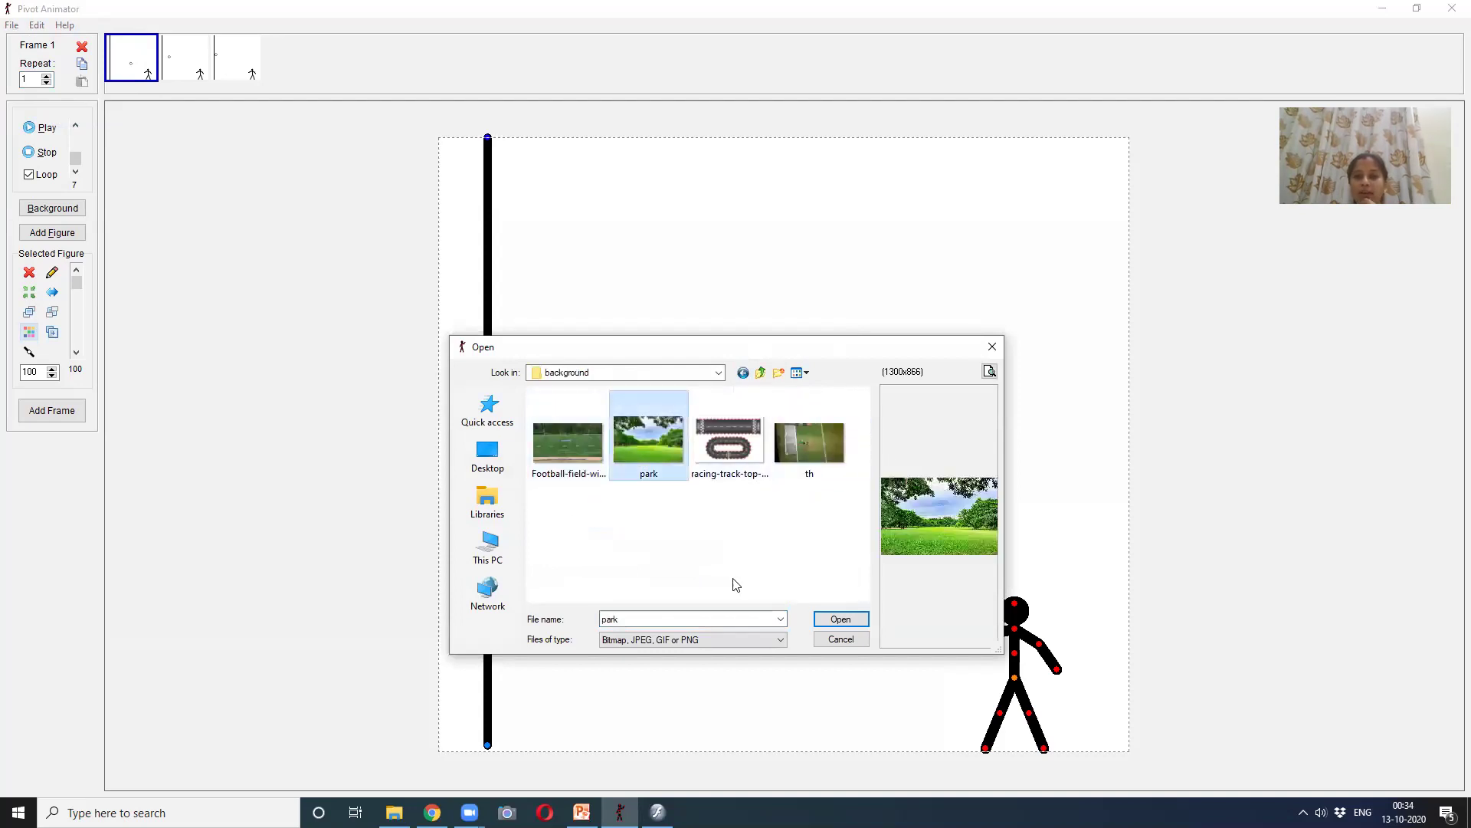
click(840, 619)
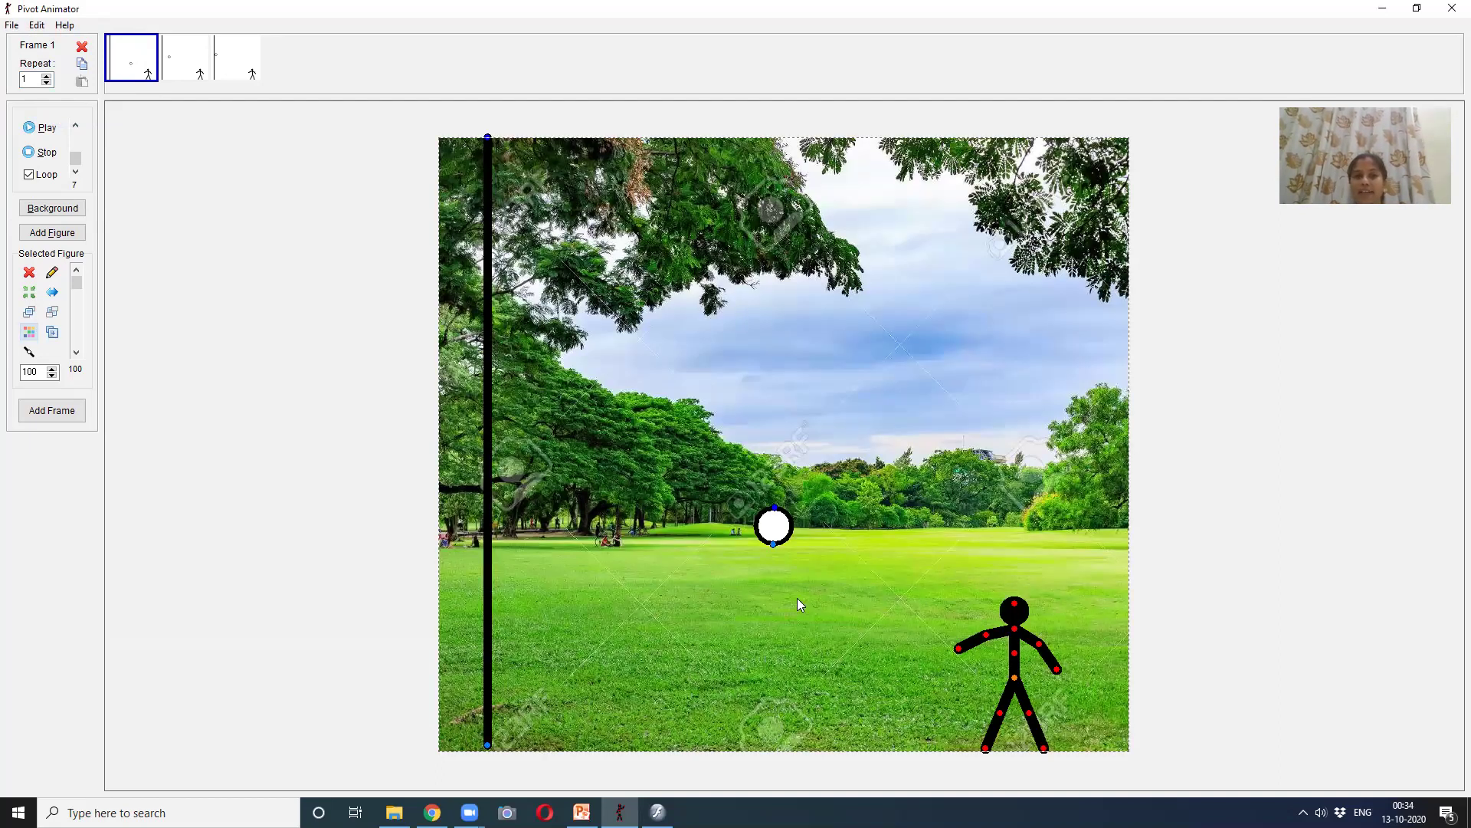
Reopen the background image selection to view the available pictures, and close it without loading one
click(12, 26)
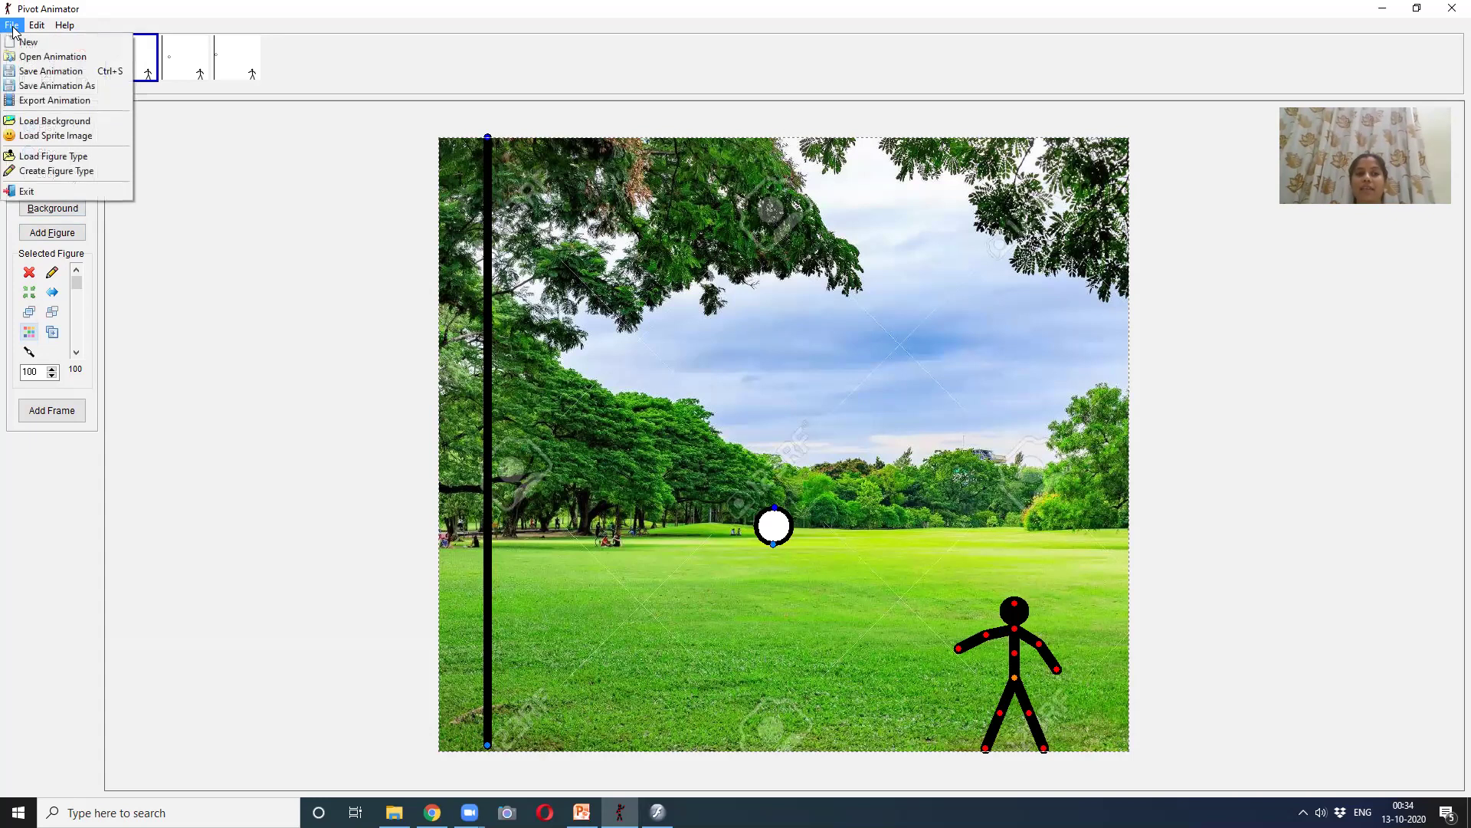
click(54, 121)
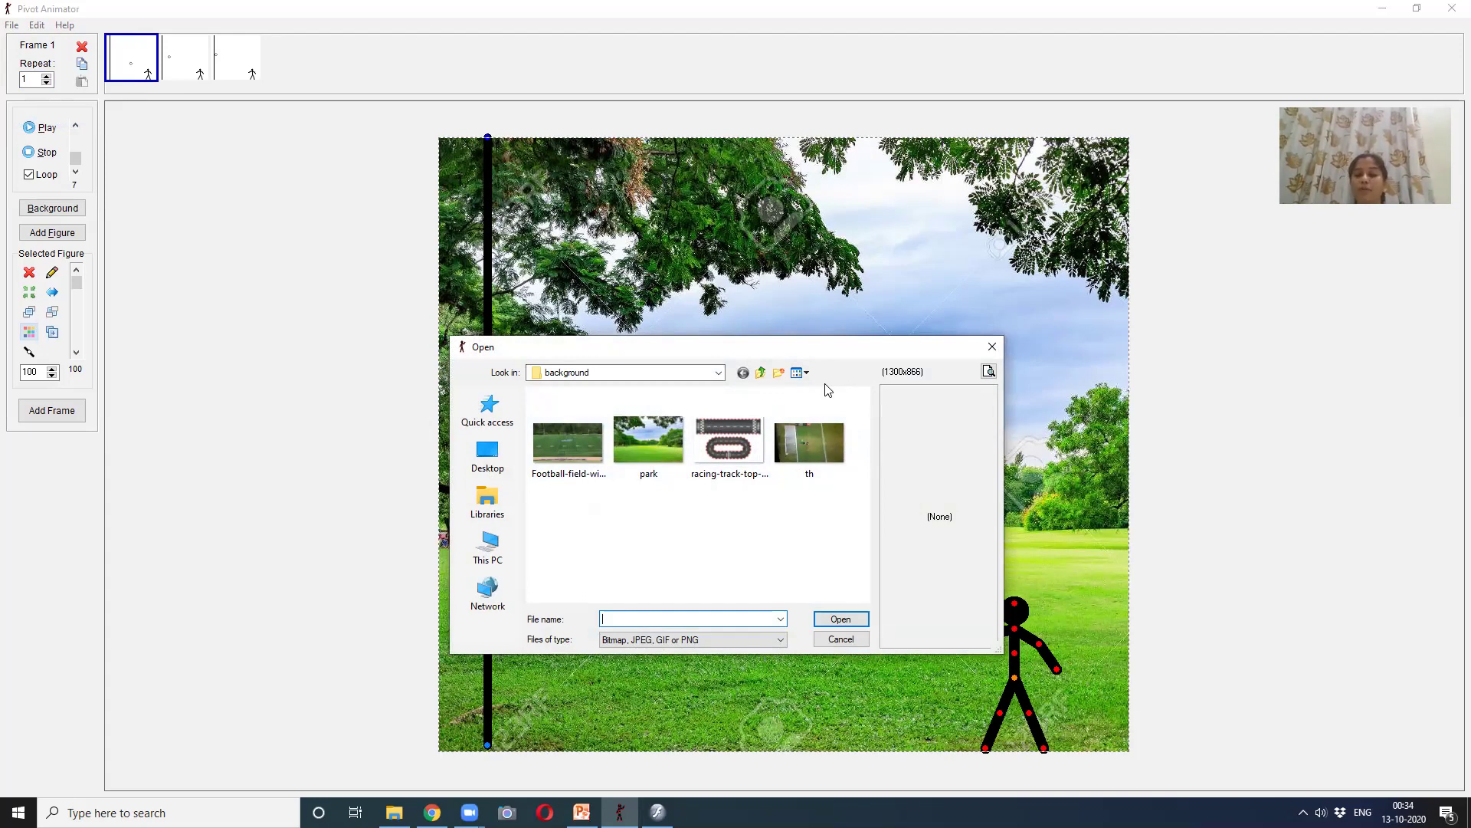
click(827, 639)
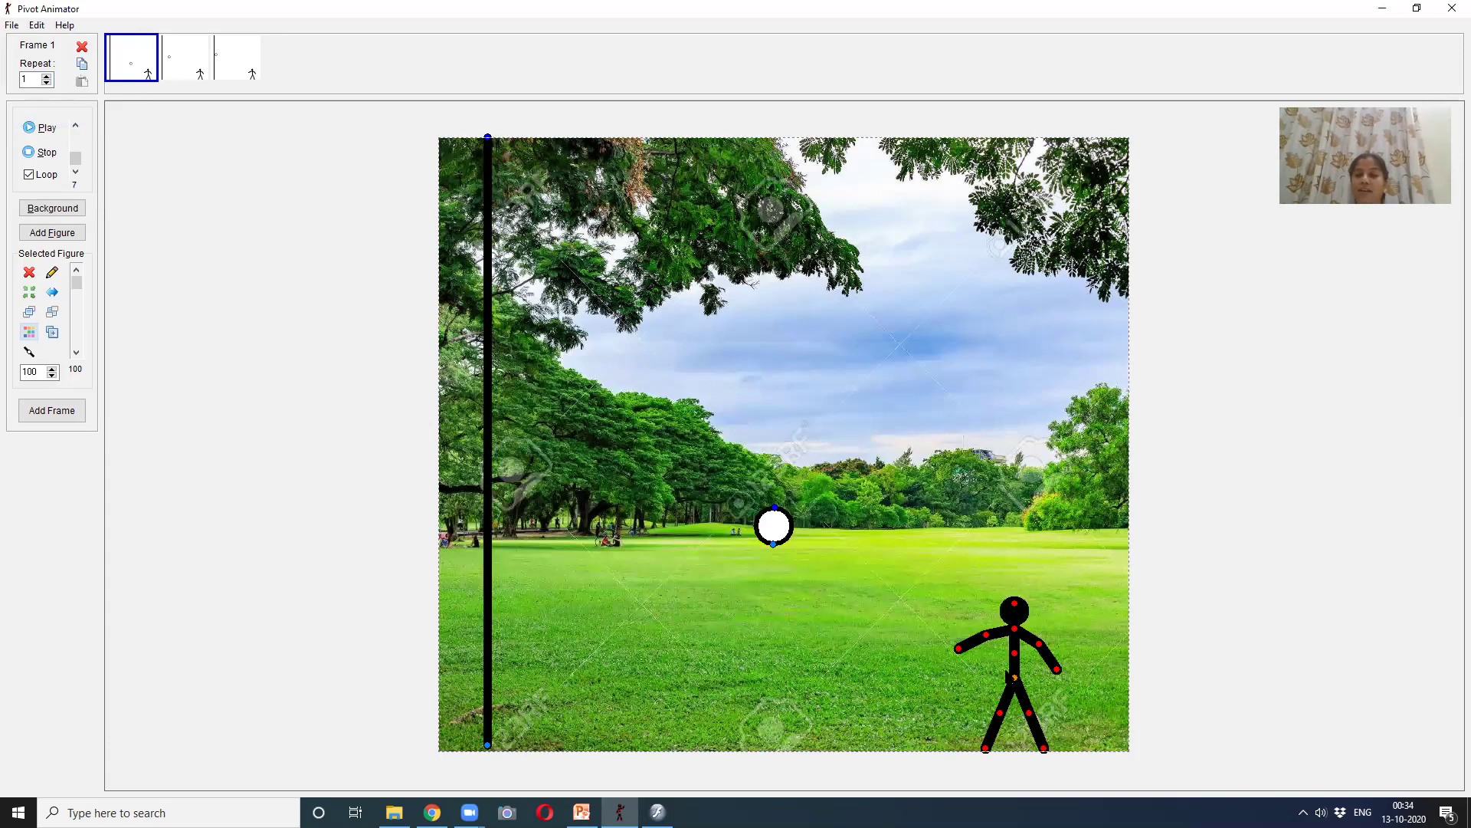
Move the stick figure onto the grass between the pole and the ball, duplicate it, and place the copy on the ball's other side
drag(1014, 681, 684, 627)
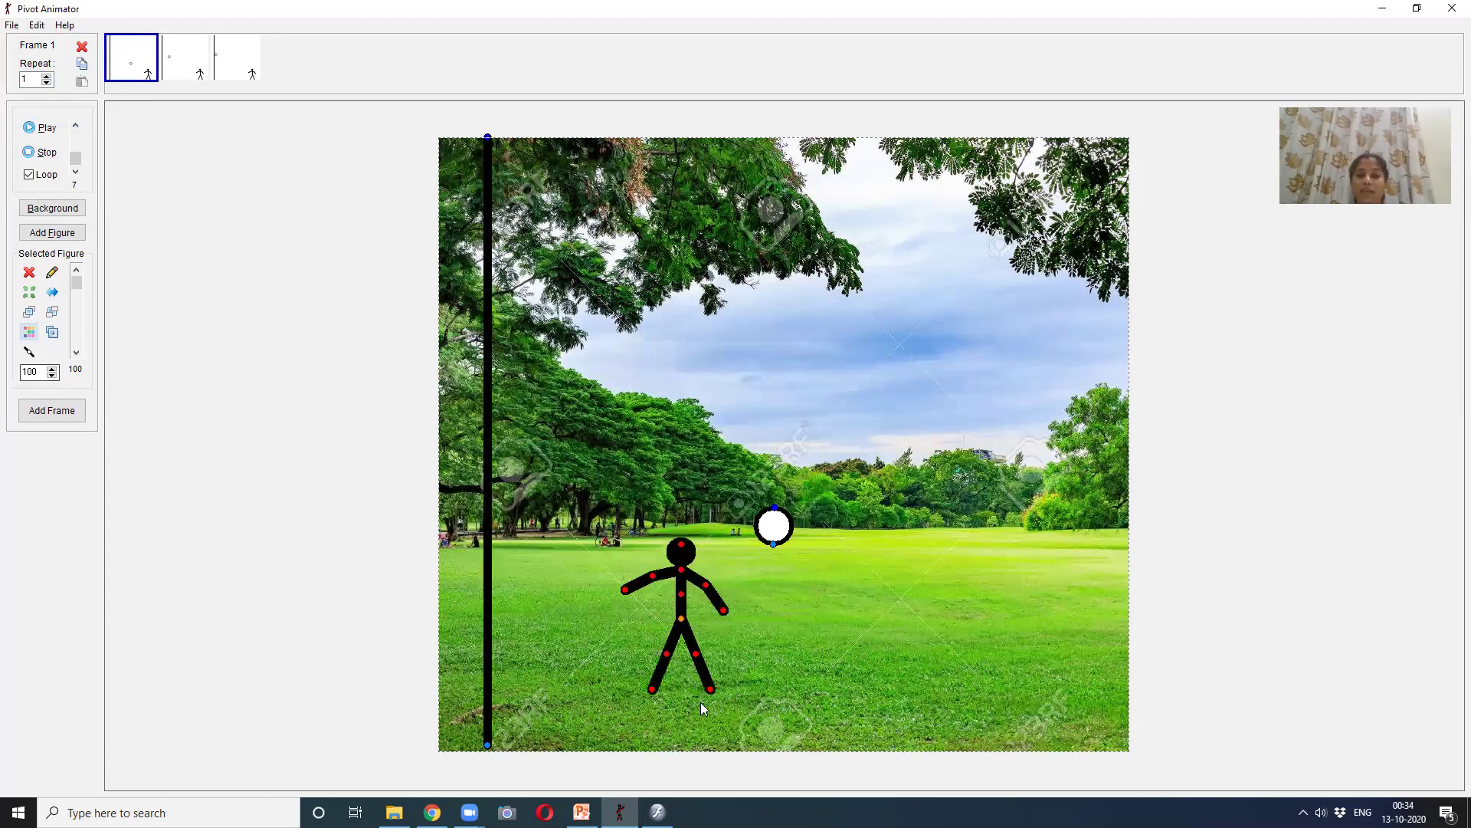
click(54, 335)
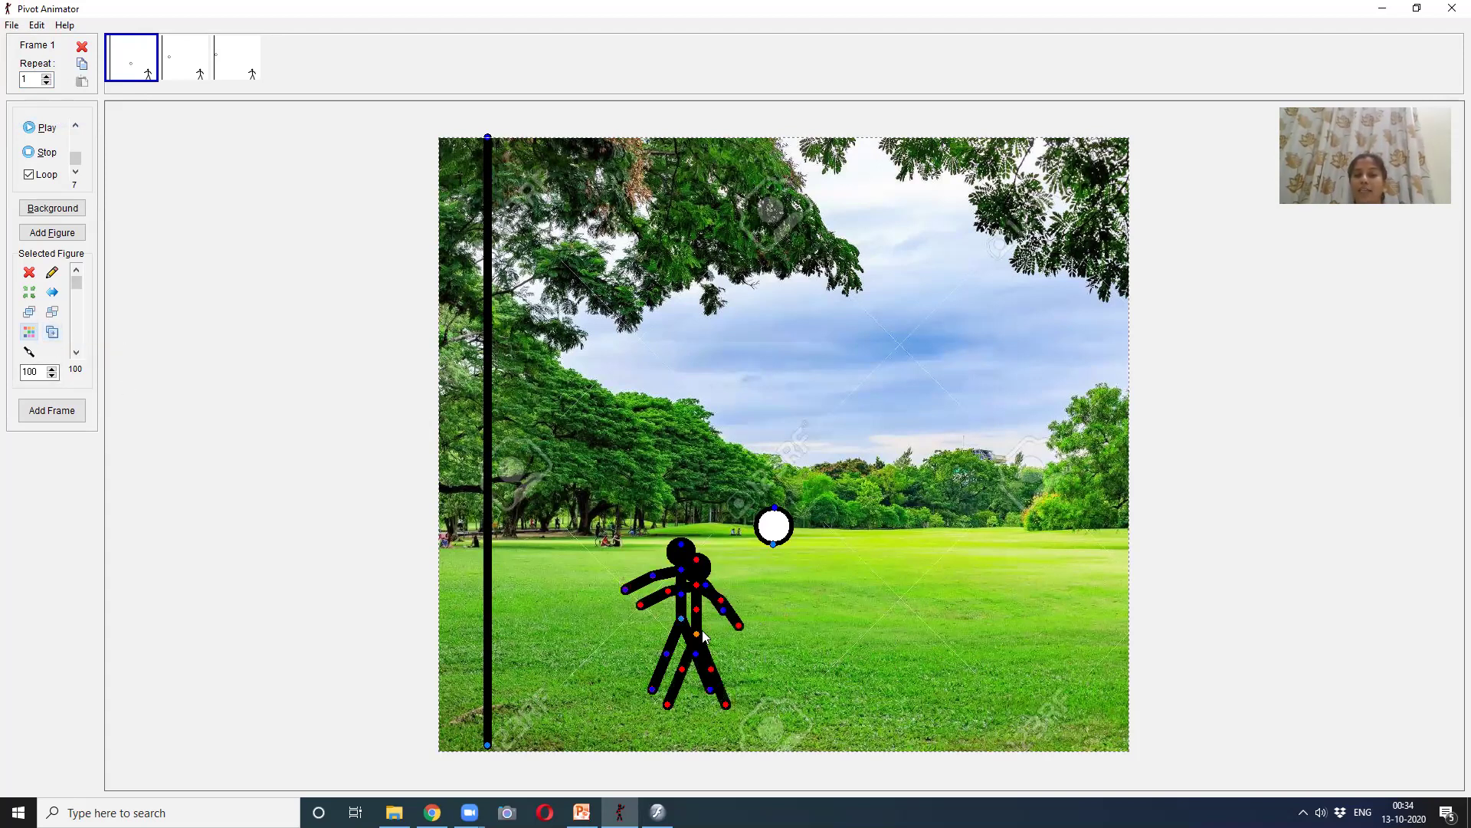
drag(697, 633, 854, 589)
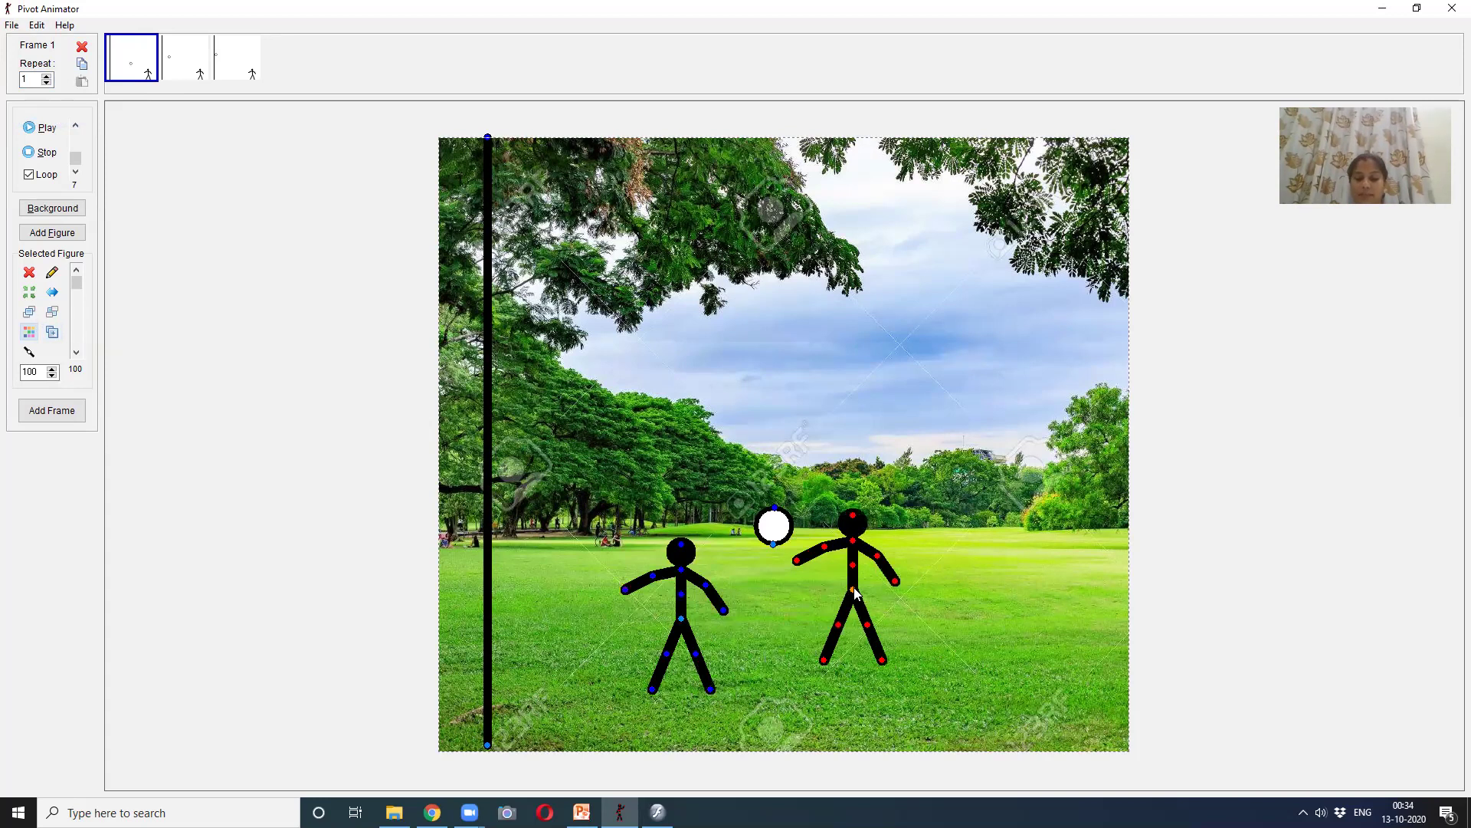
drag(853, 587, 855, 586)
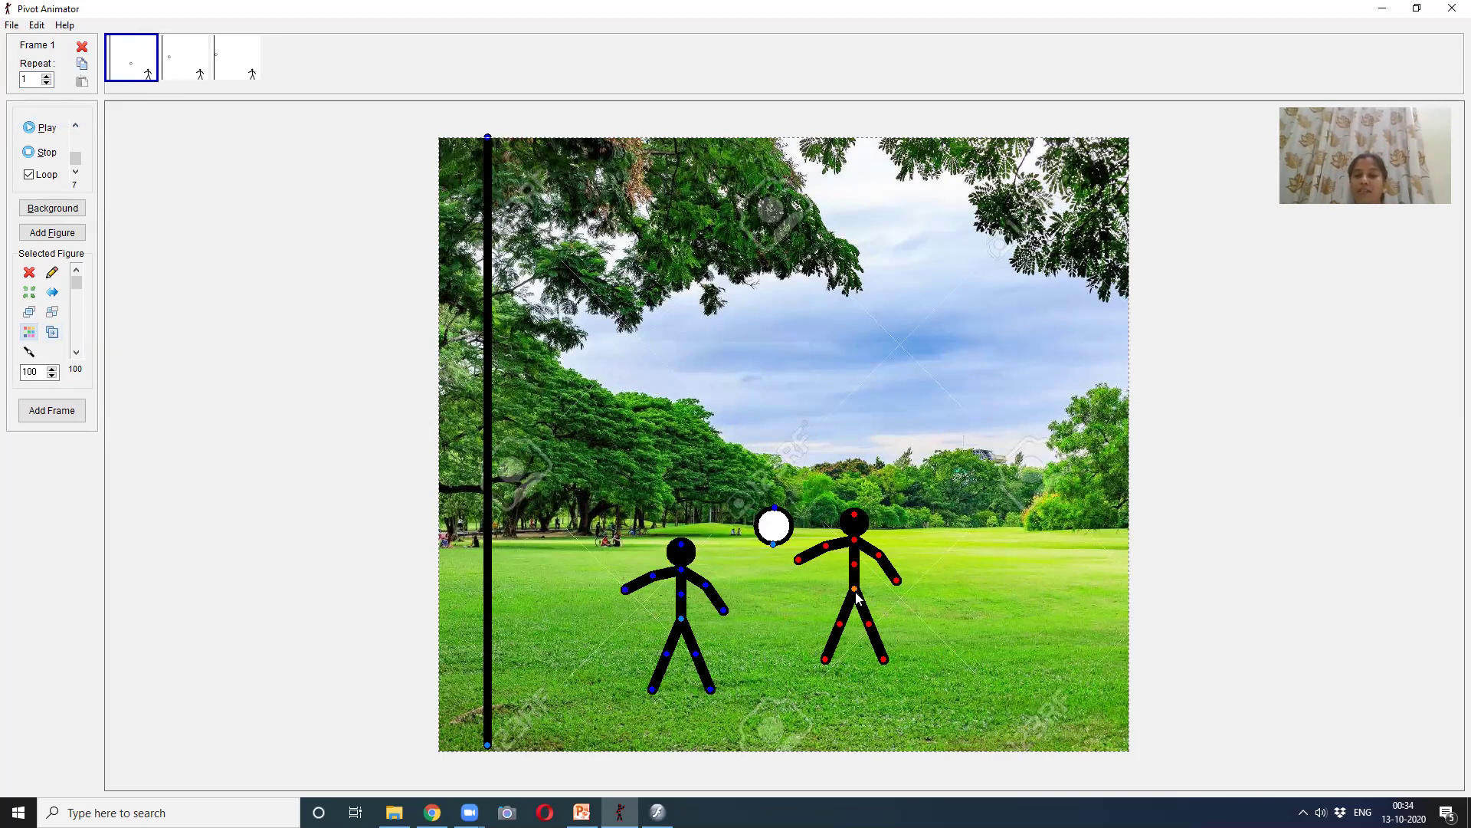
drag(856, 592, 882, 615)
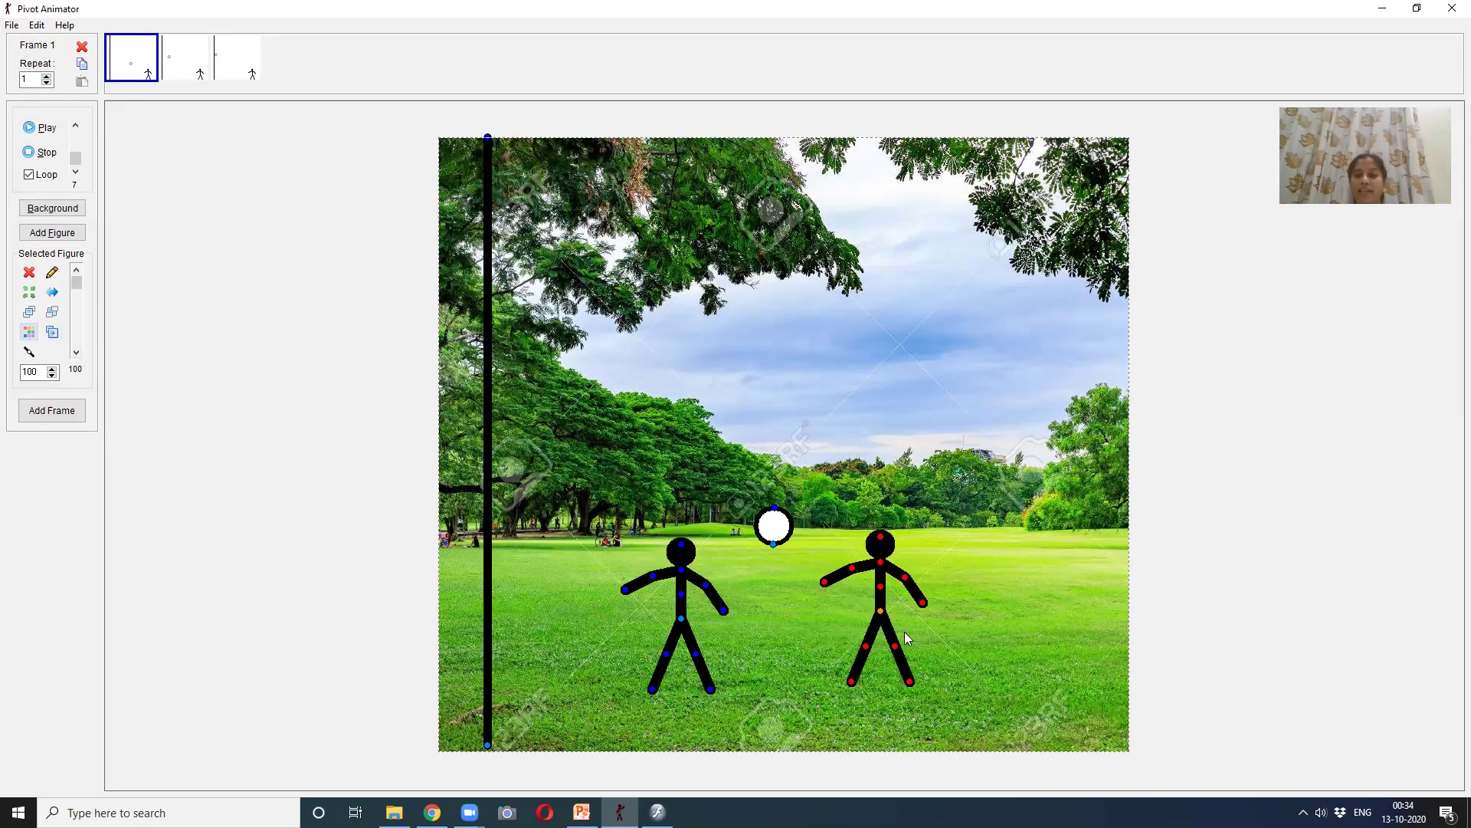
Mirror the duplicated stick figure horizontally and move the ball down between the two figures
click(53, 310)
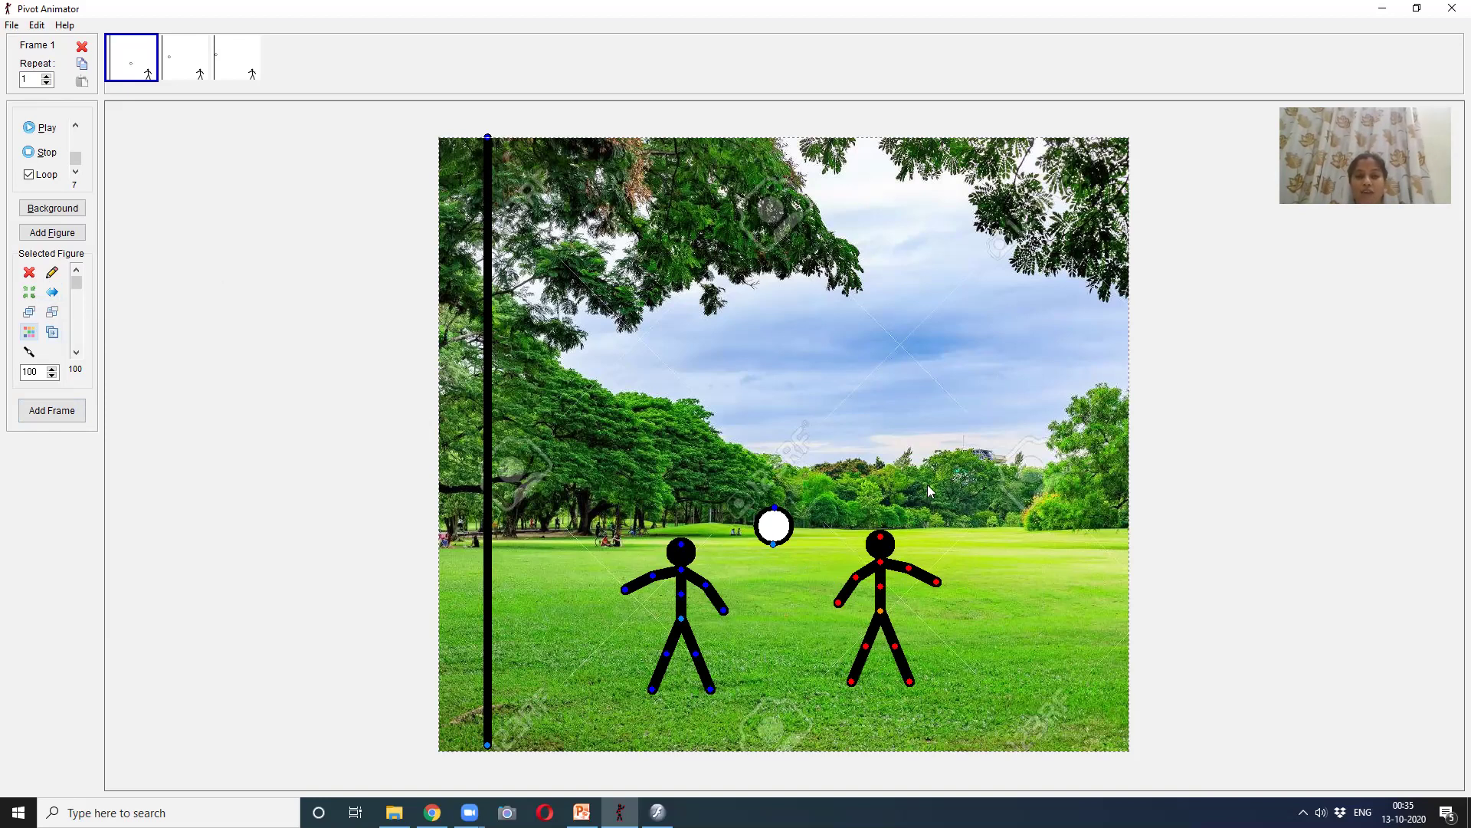
drag(775, 548, 750, 569)
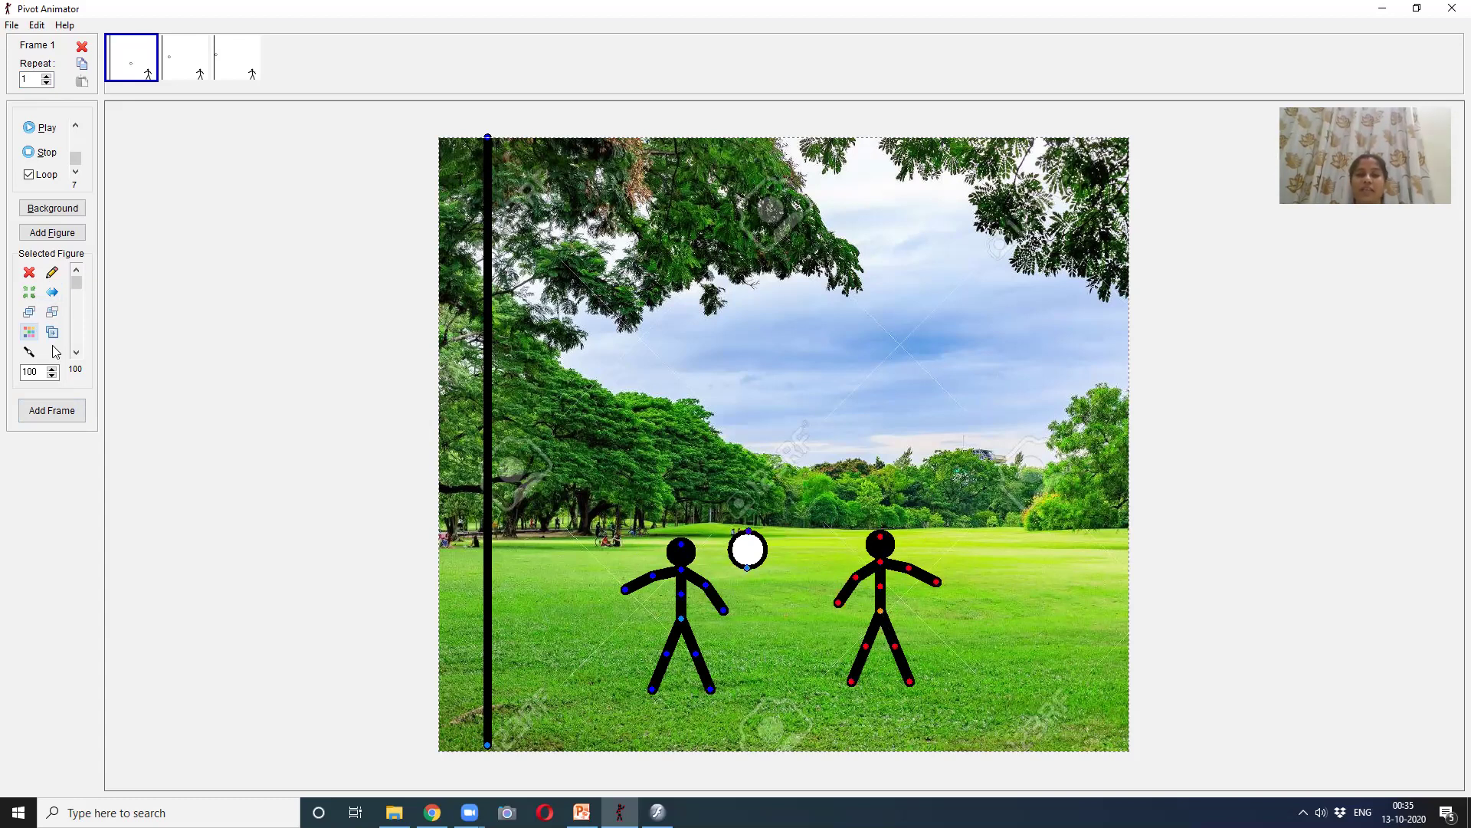
mouse_move(76, 286)
mouse_down()
mouse_move(78, 349)
mouse_move(77, 273)
mouse_up()
mouse_move(77, 294)
mouse_down()
mouse_move(87, 344)
mouse_move(75, 273)
mouse_up()
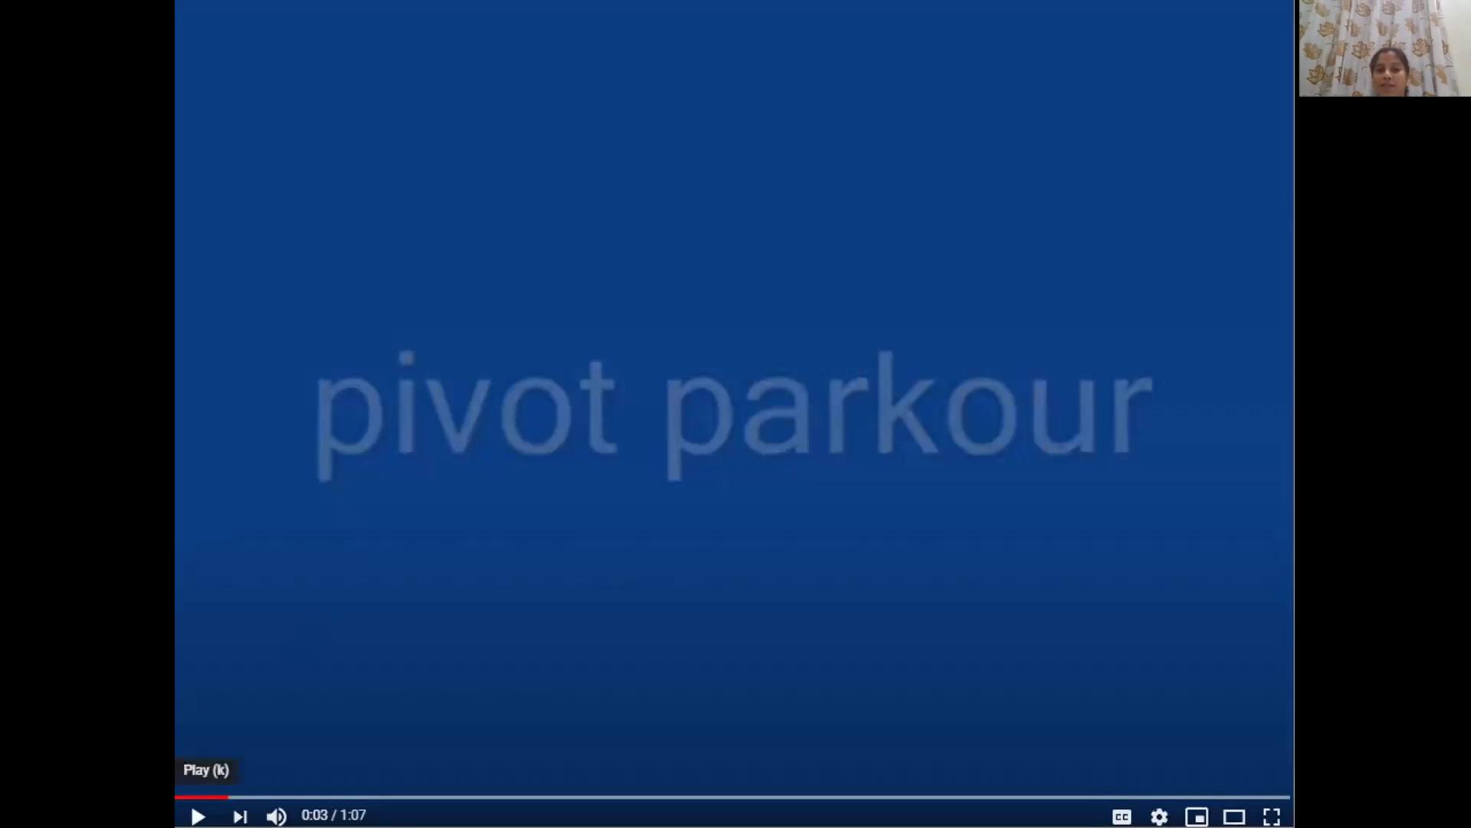
Play the pivot parkour example video and pause it at the closing text screen
click(197, 816)
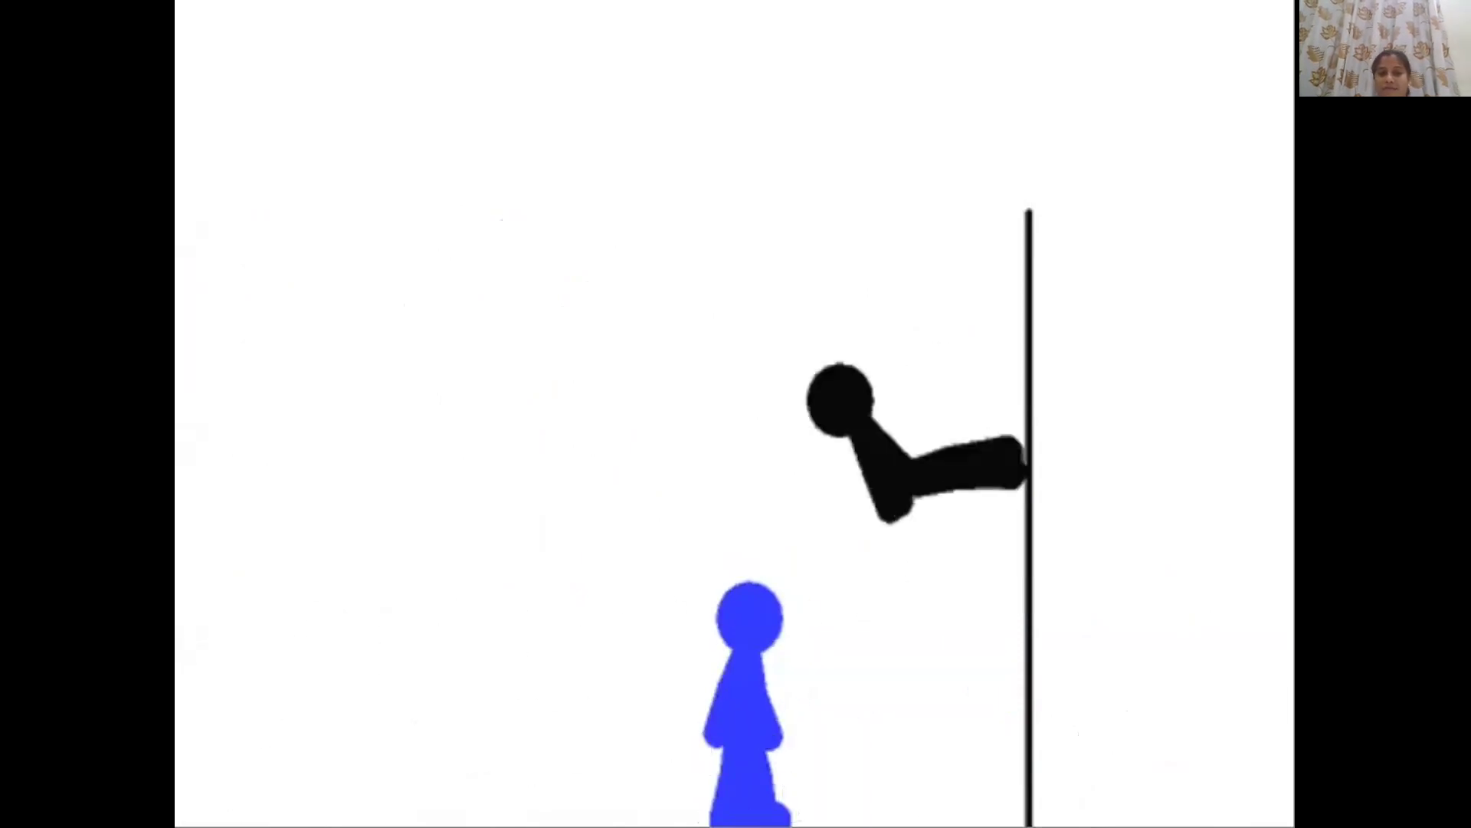
mouse_move(260, 739)
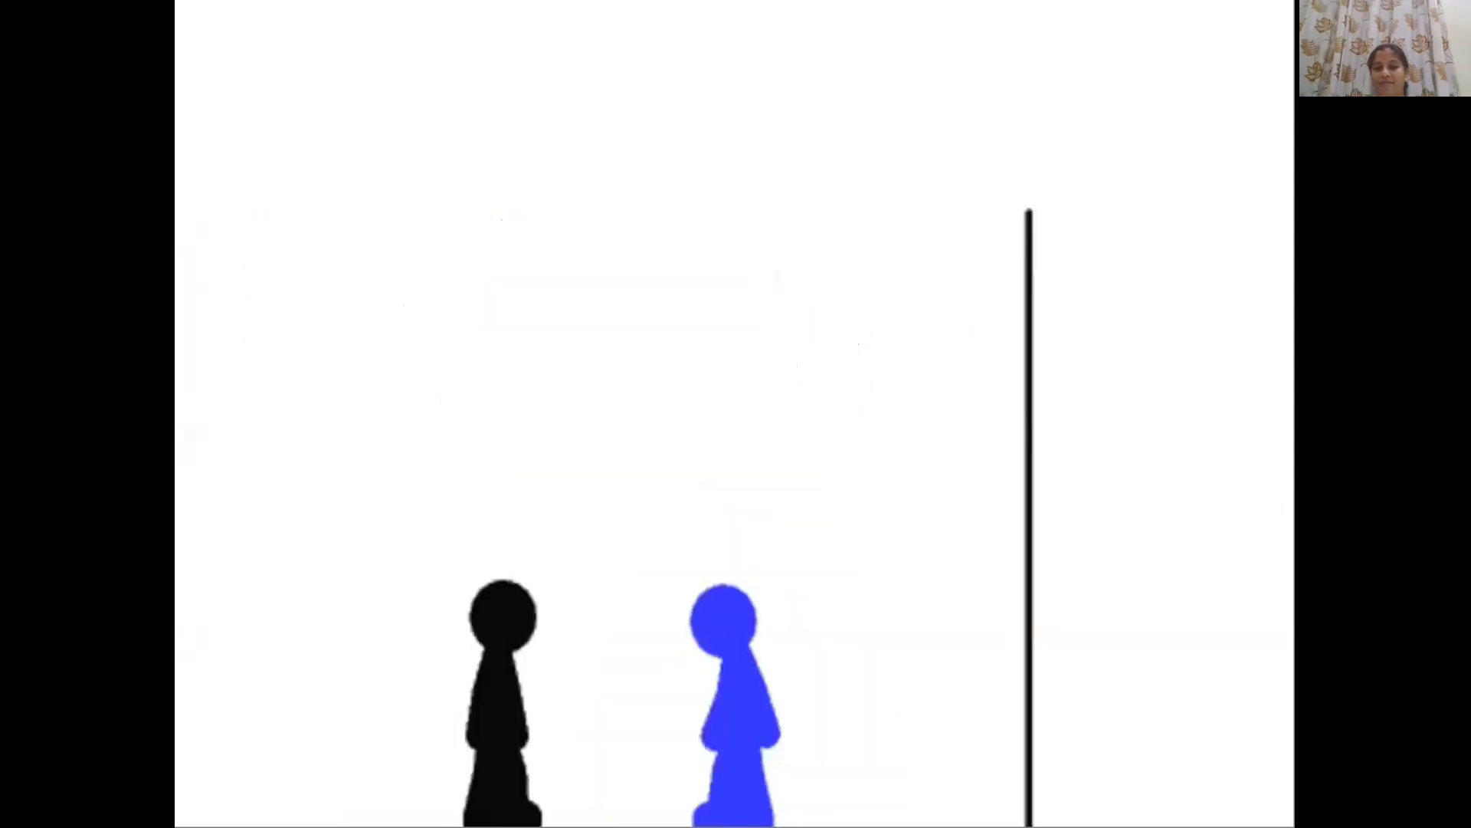
mouse_move(403, 646)
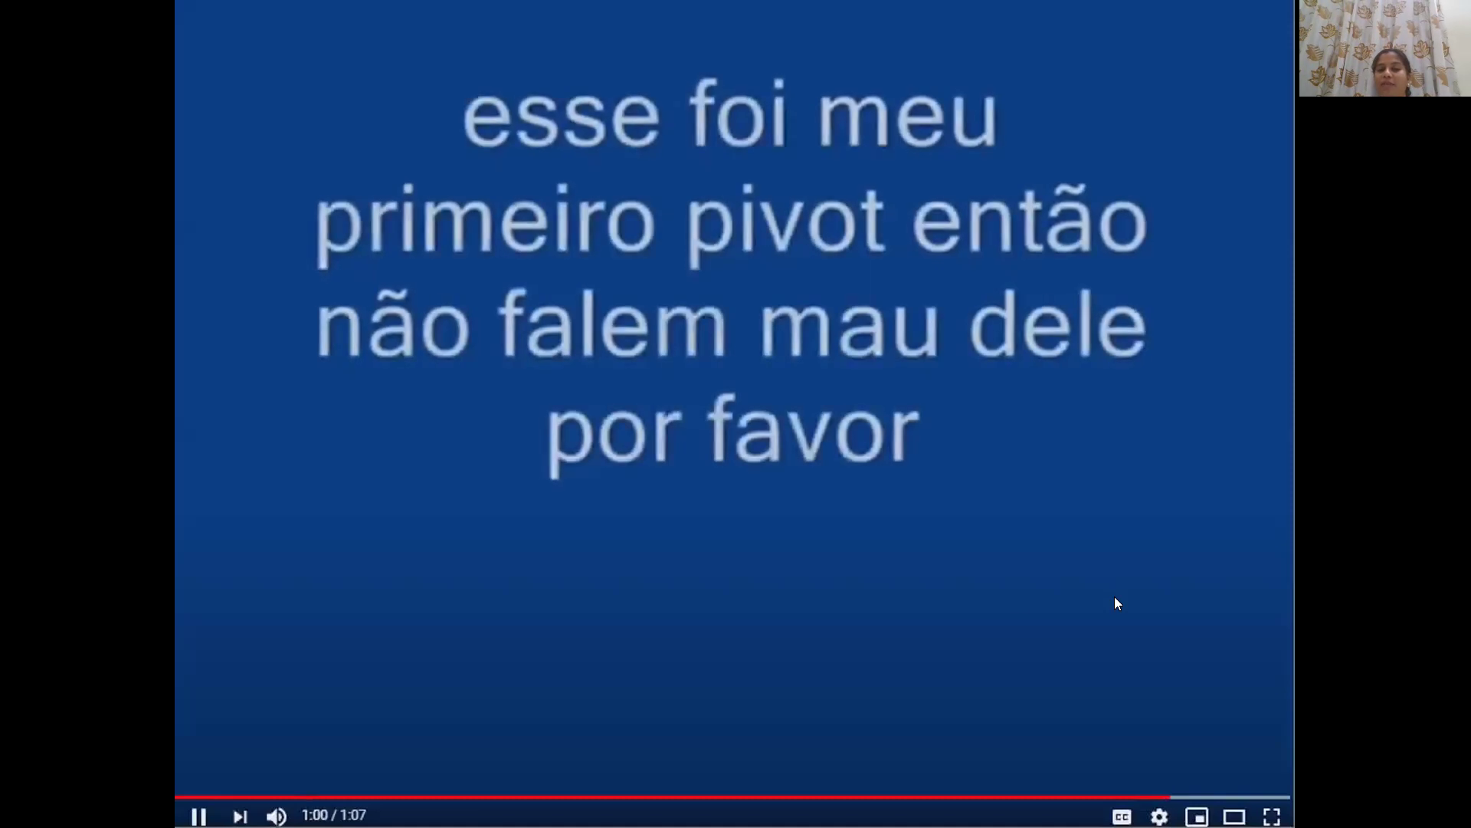
key(space)
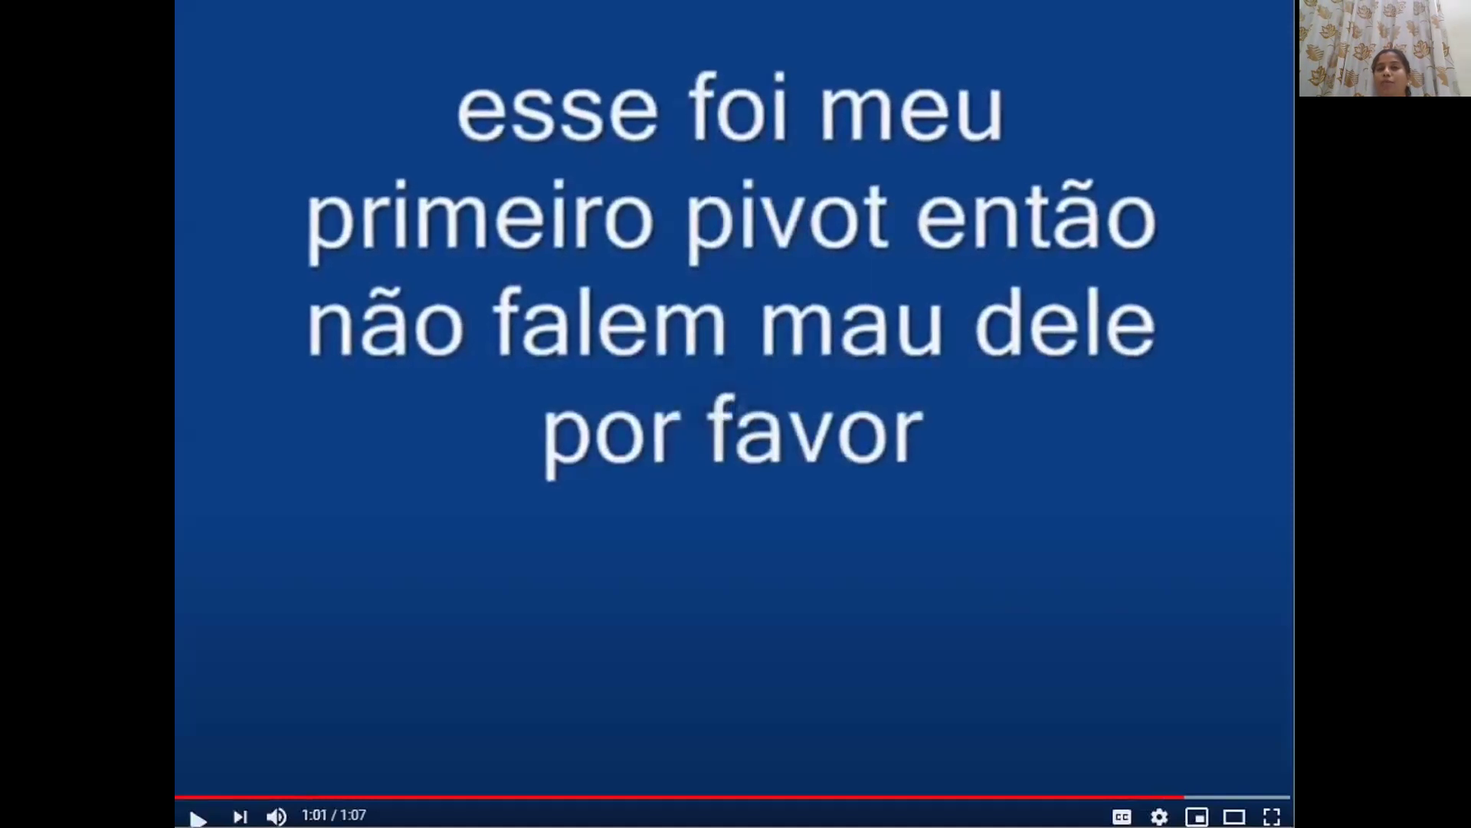